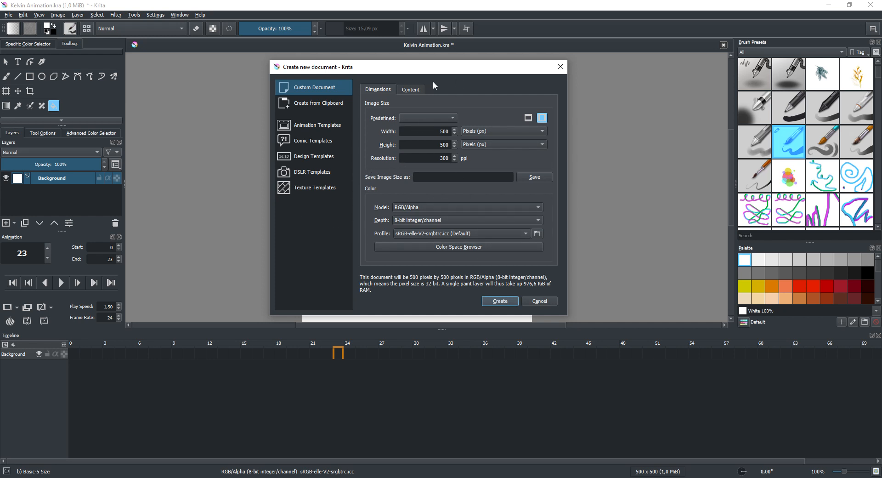
click(550, 299)
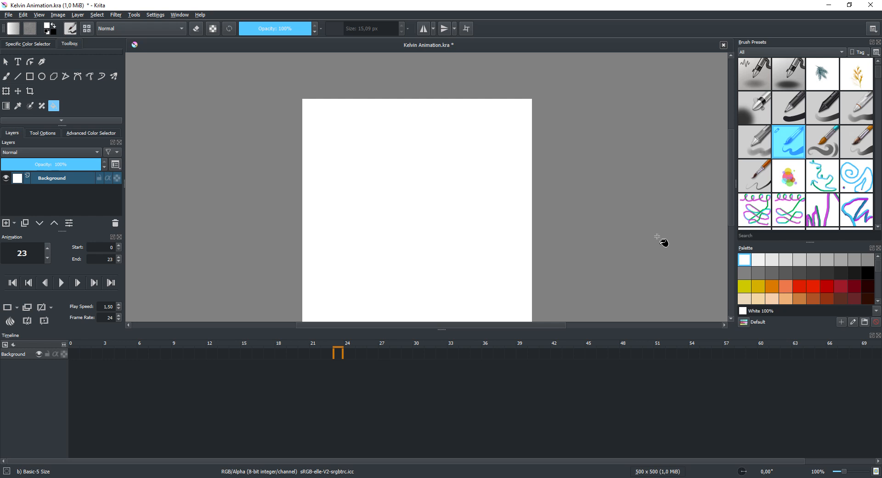
click(175, 15)
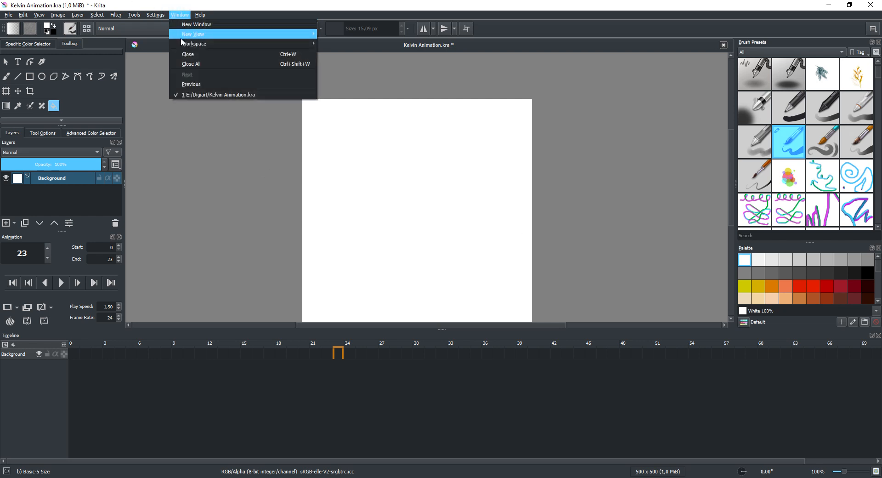
mouse_move(192, 45)
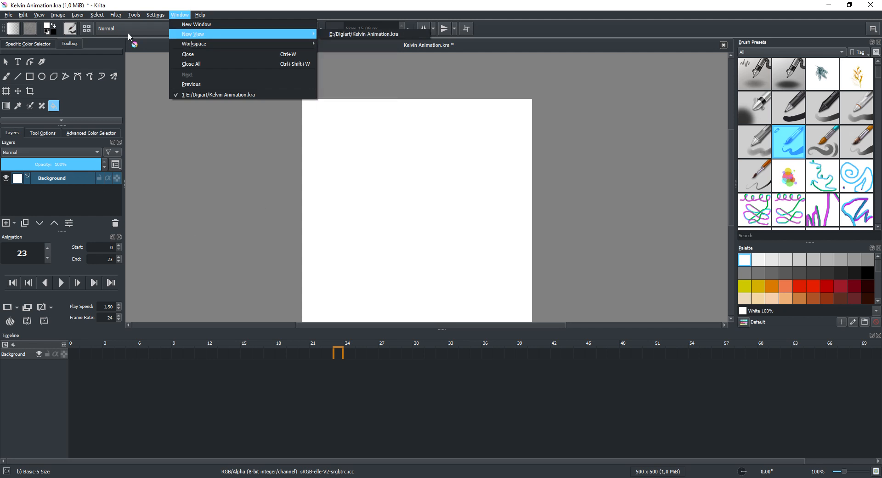
mouse_move(153, 18)
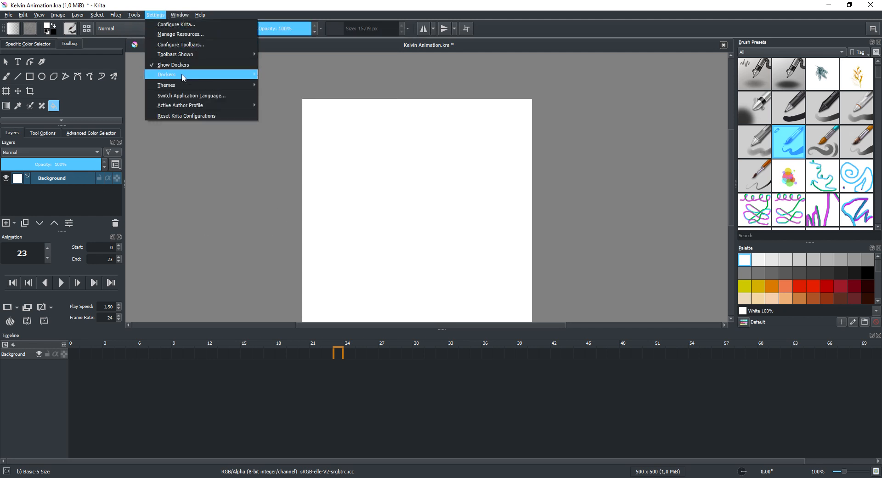
mouse_move(199, 78)
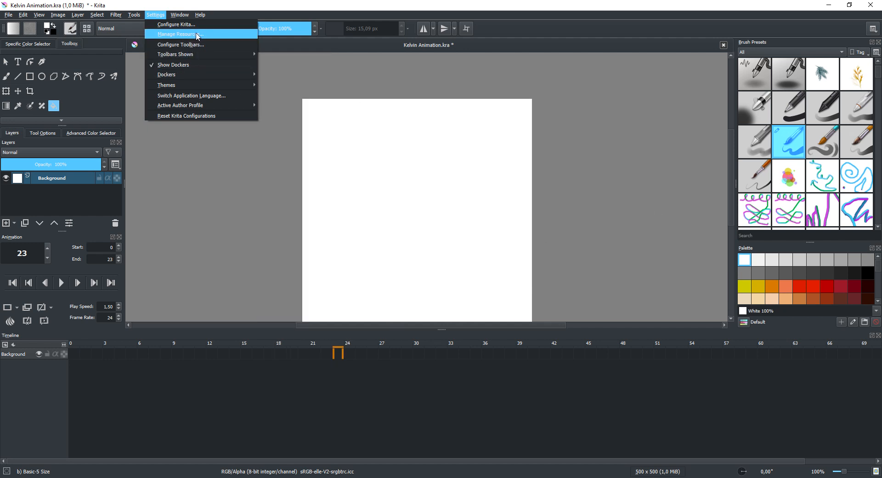
- Enlarge the timeline docker slightly
click(440, 329)
mouse_move(441, 330)
mouse_down()
mouse_move(440, 413)
mouse_move(434, 304)
mouse_move(436, 322)
mouse_up()
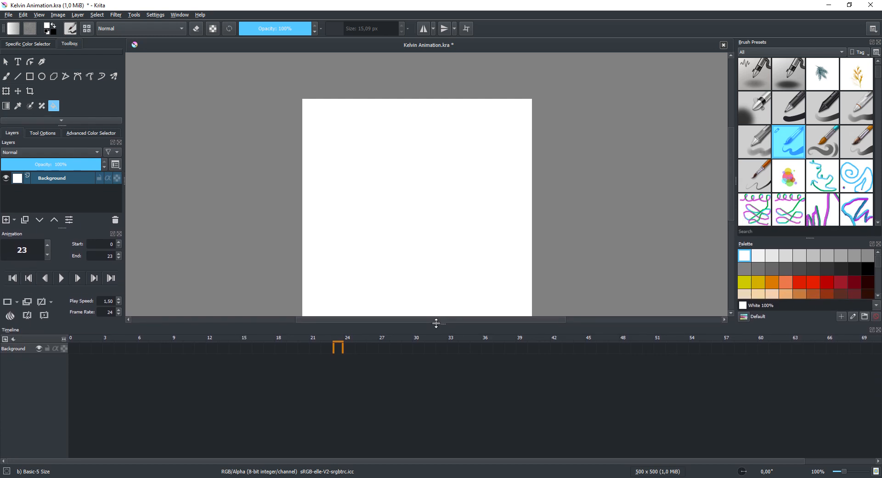
- Draw a straight RGB Magenta line horizontally across the full canvas width on the Background layer
click(98, 178)
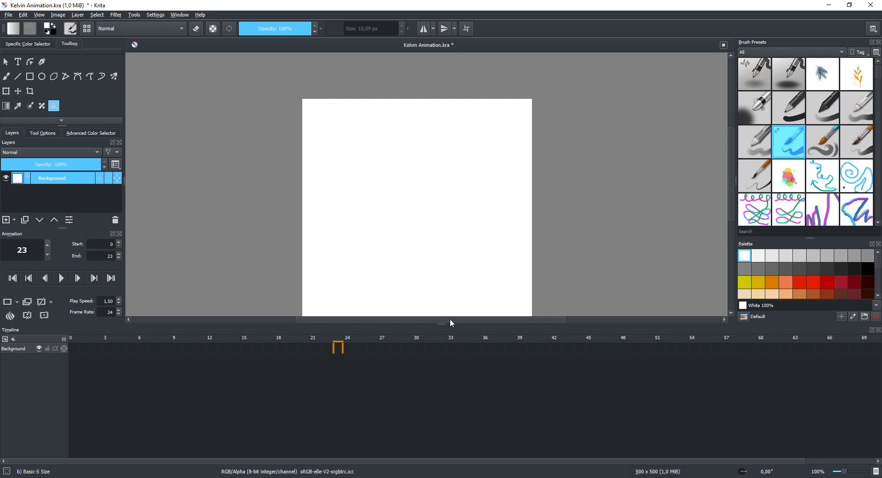
click(419, 265)
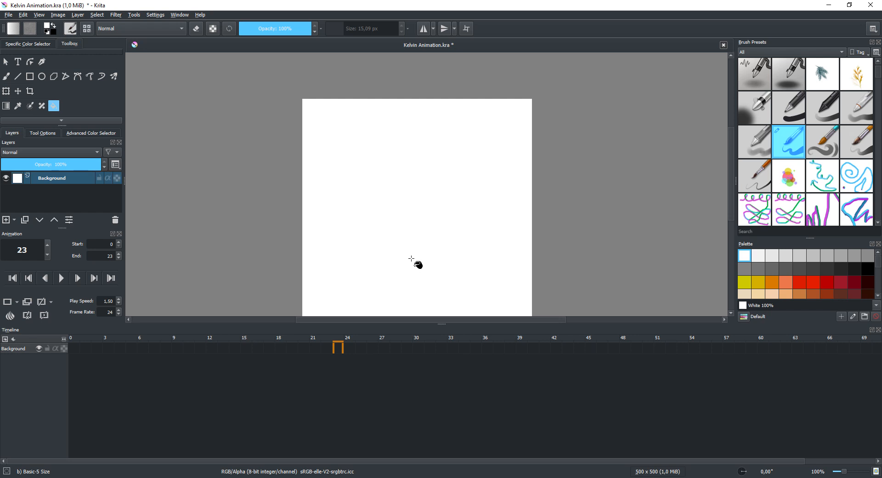
scroll(818, 275, down, 2)
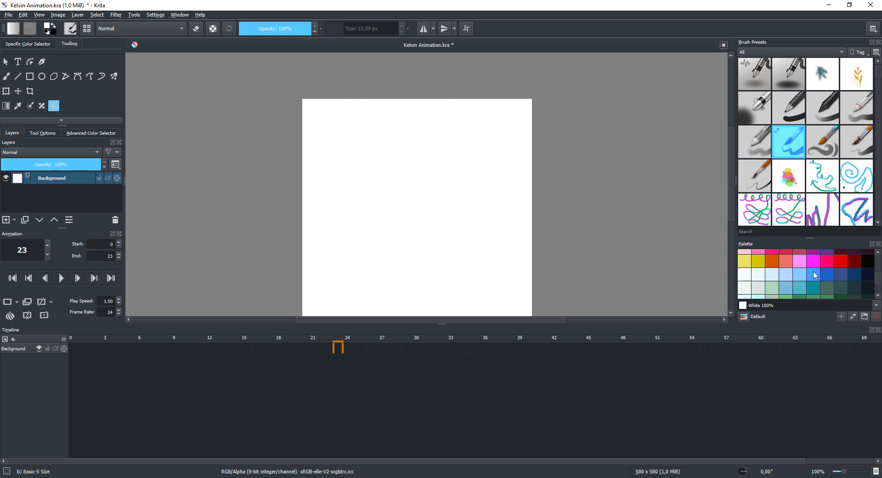
click(18, 76)
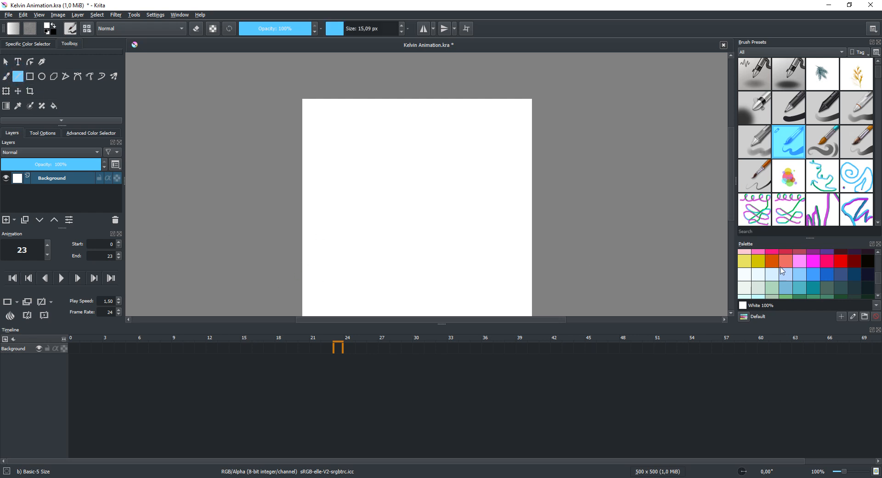
click(813, 260)
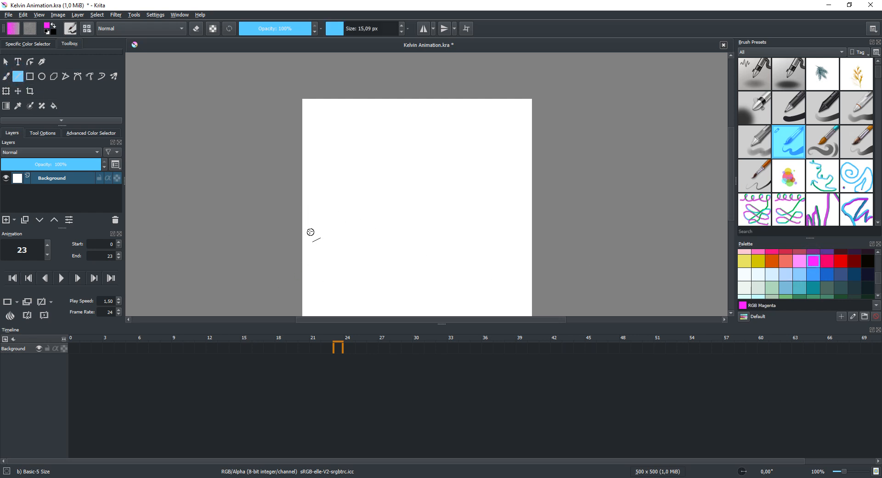
drag(303, 230, 533, 231)
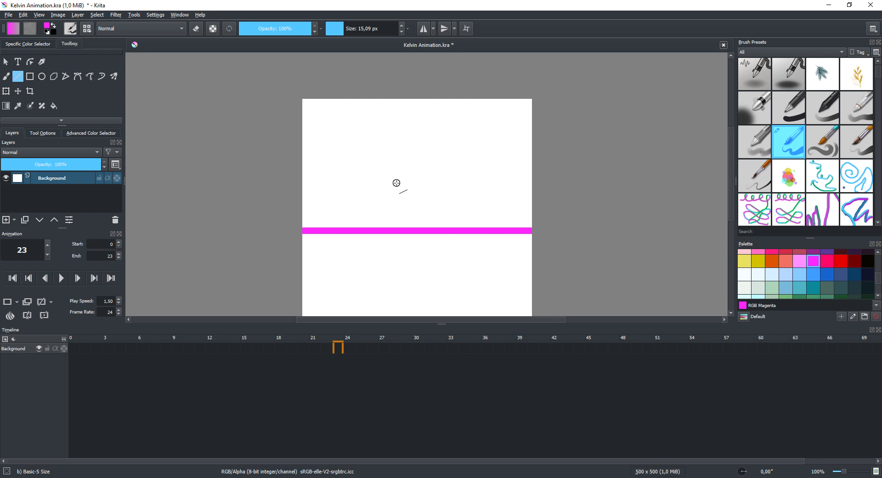
- Add a new paint layer and a new vector layer above the Background layer
click(14, 220)
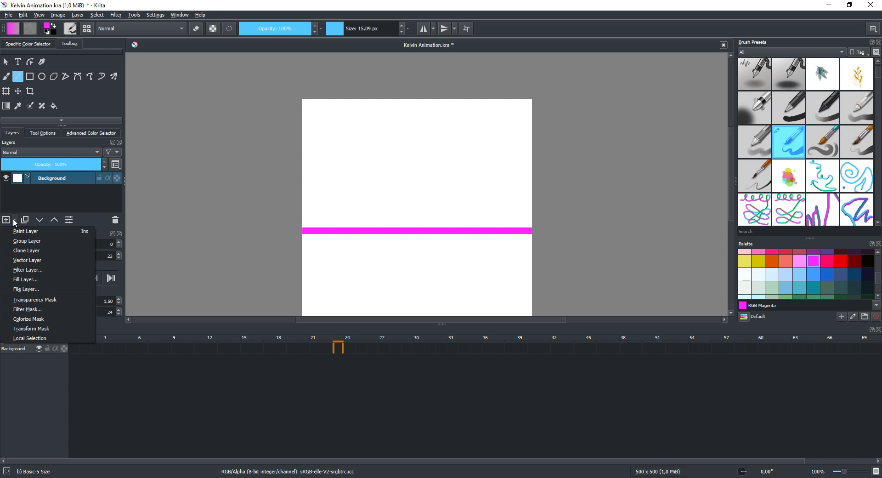
click(21, 230)
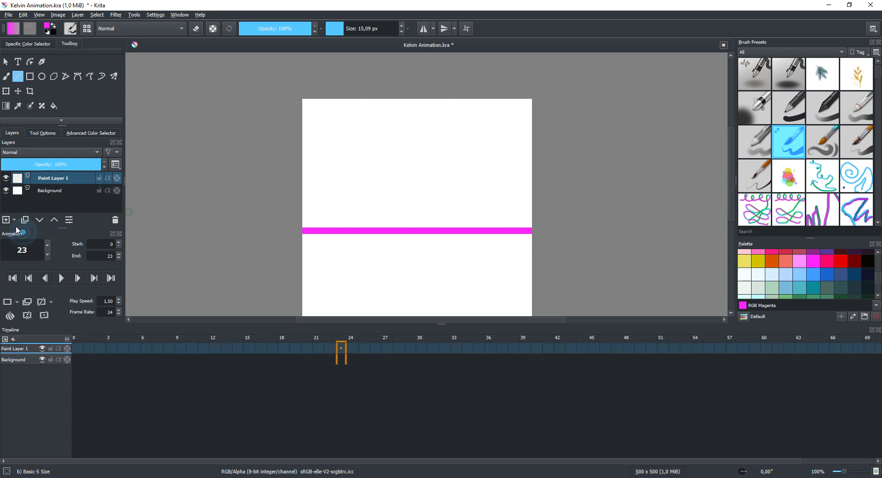
click(15, 220)
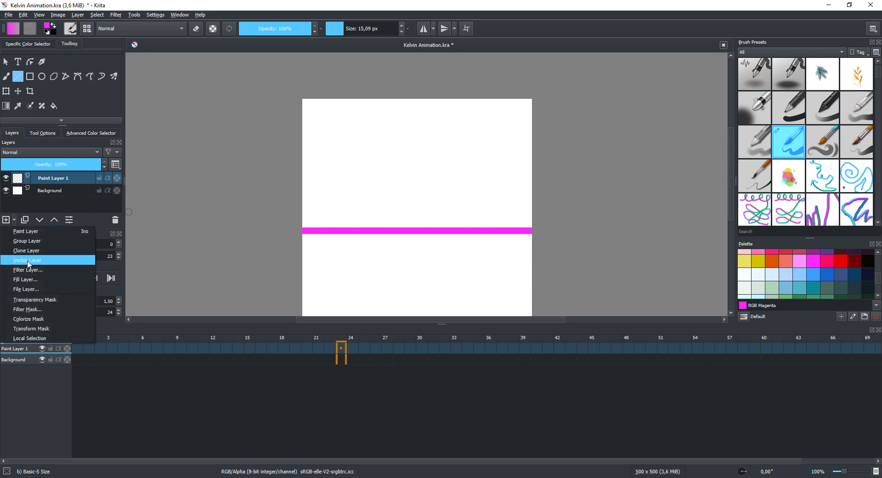
click(46, 261)
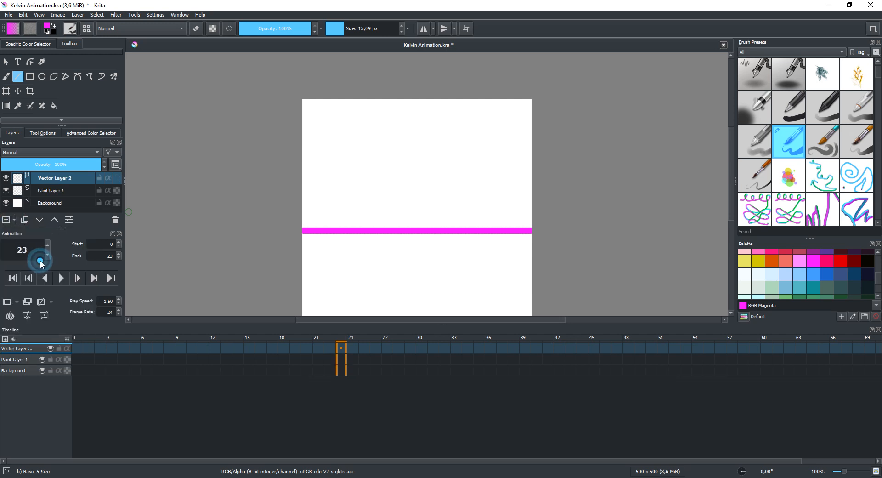
- Rename the new paint layer as "1 start"
click(57, 193)
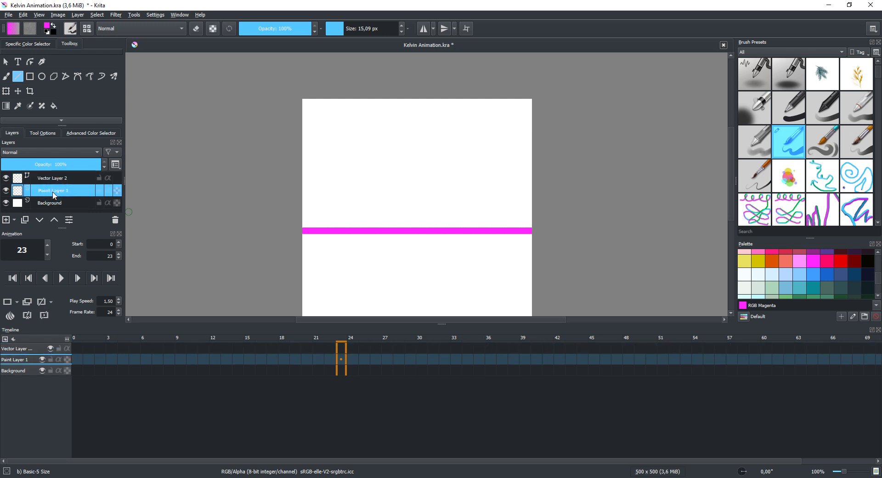
double_click(54, 192)
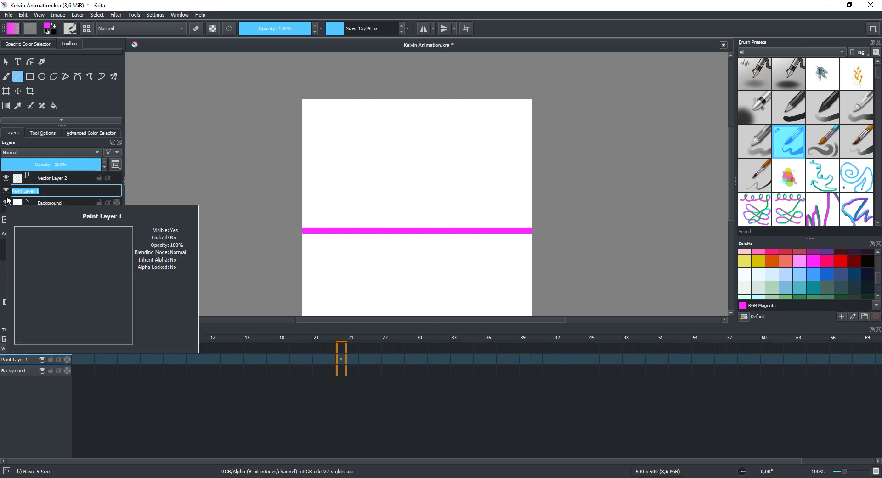
text(1 s)
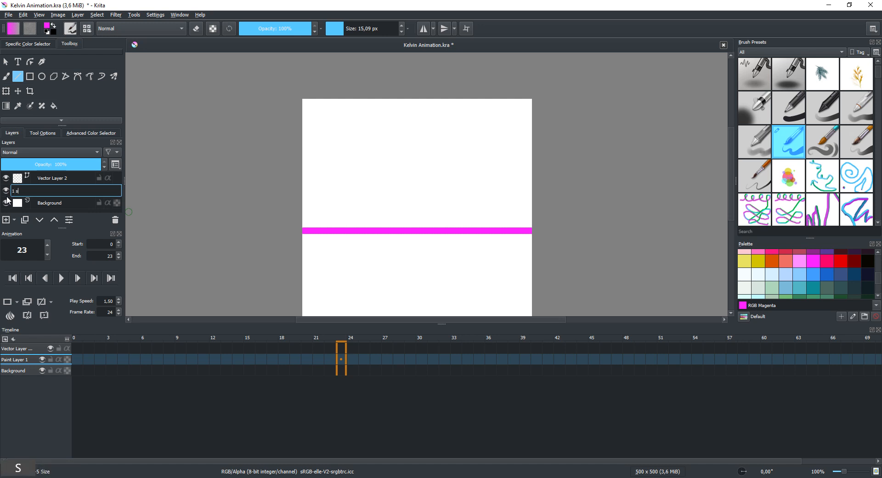
text(tart)
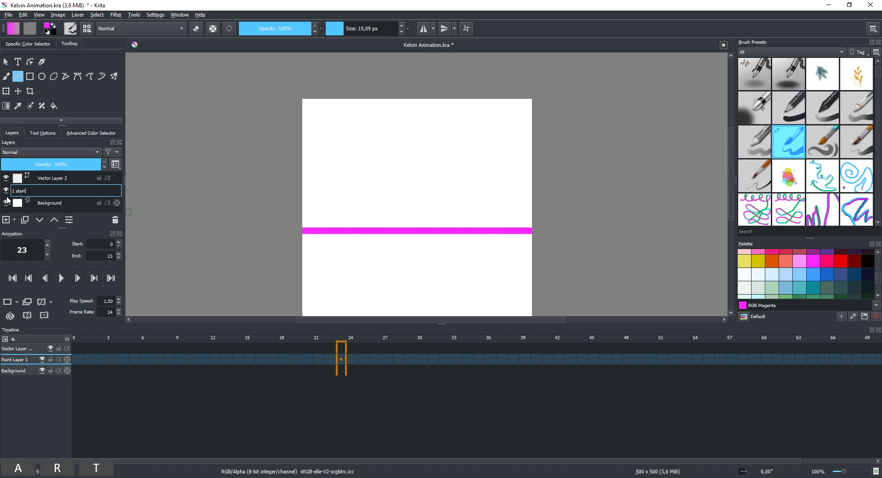
key(Return)
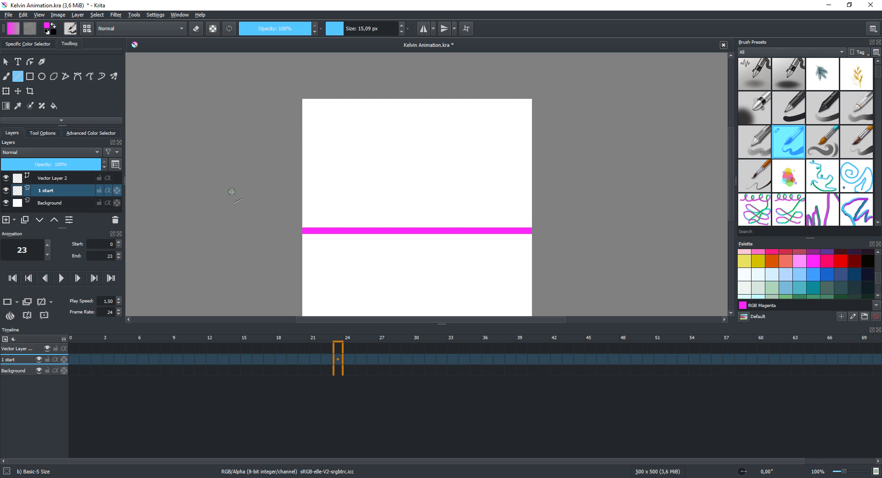
- Draw a Cobalt blue ellipse above the magenta line on Vector Layer 2
click(826, 274)
click(51, 178)
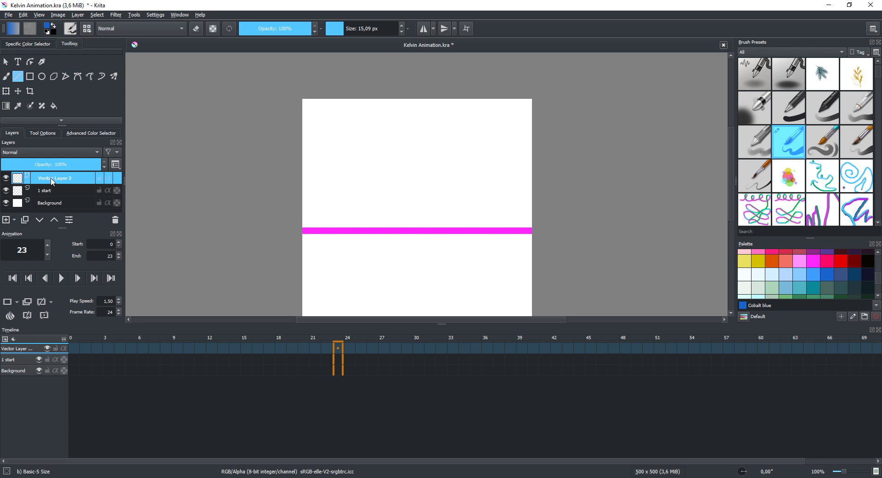
click(42, 76)
mouse_move(382, 145)
mouse_down()
mouse_move(417, 203)
mouse_move(470, 217)
mouse_up()
- Shrink the blue ellipse into a small circle and centre it horizontally above the magenta line
click(5, 61)
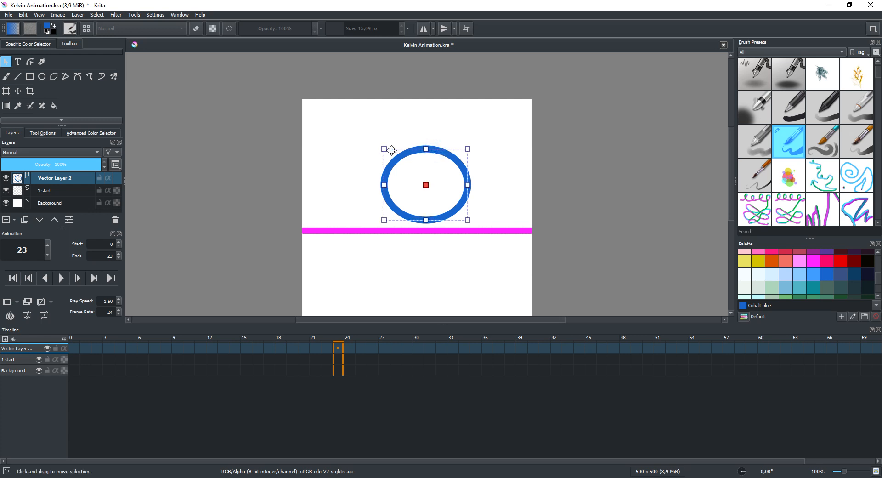
drag(384, 149, 417, 169)
drag(442, 195, 417, 182)
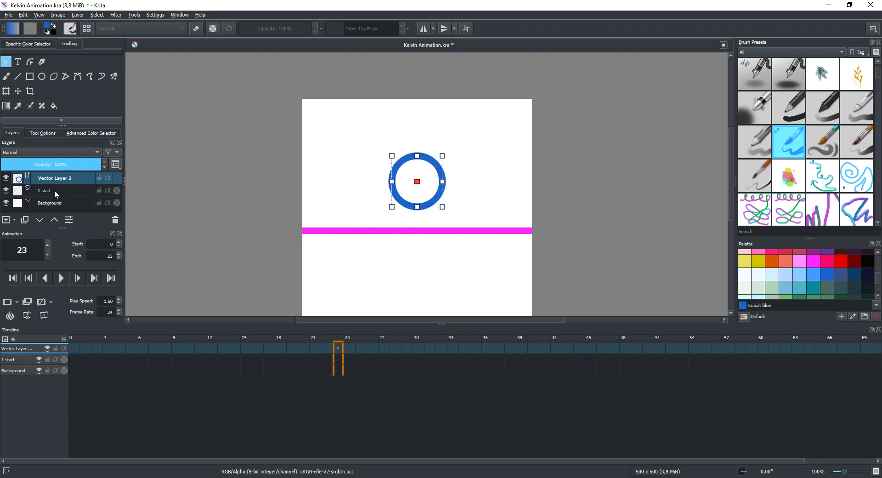
- Try to create a frame on Vector Layer 2 at frame 9 of the timeline
mouse_move(55, 192)
click(82, 352)
click(175, 347)
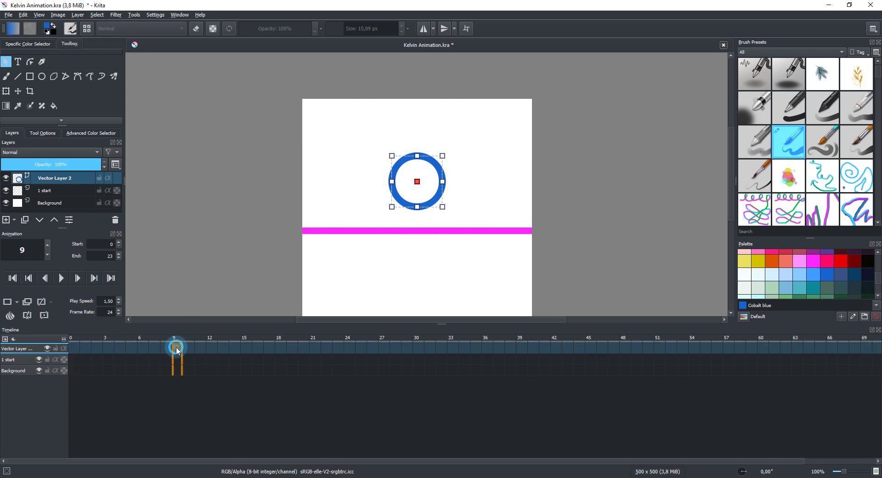
click(9, 304)
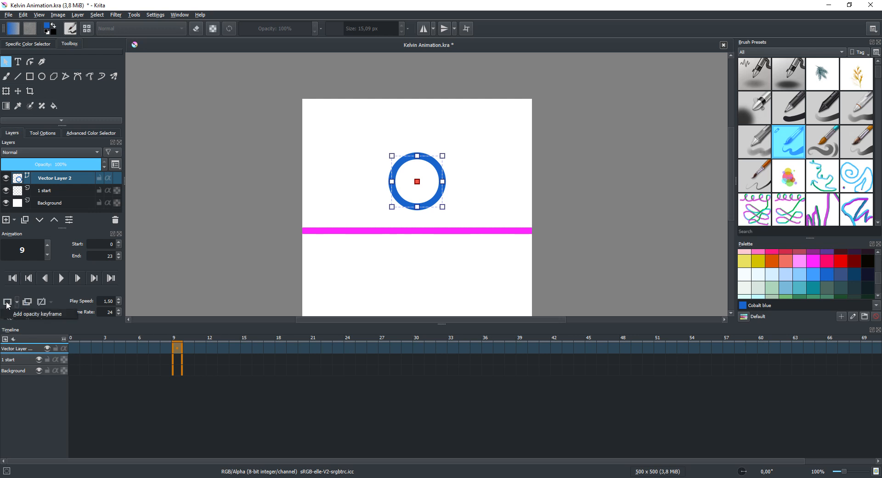
- Add an opacity keyframe to the "1 start" layer at frame 0
click(72, 353)
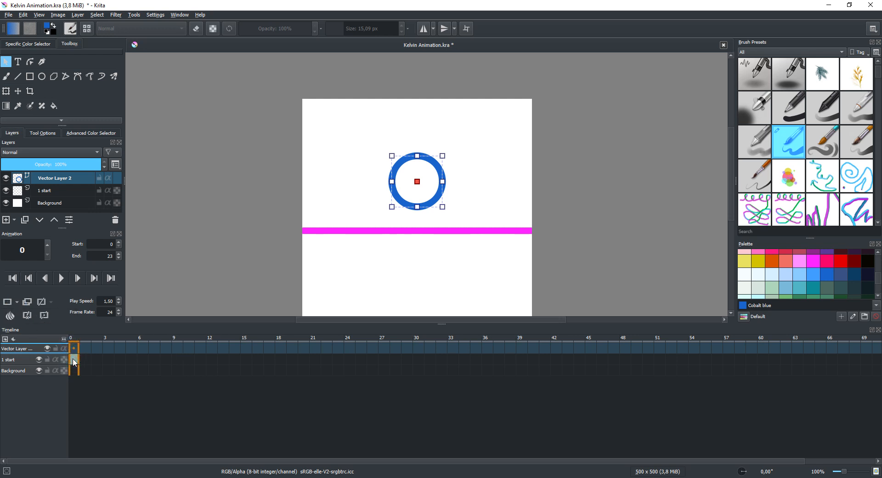
click(44, 195)
click(17, 302)
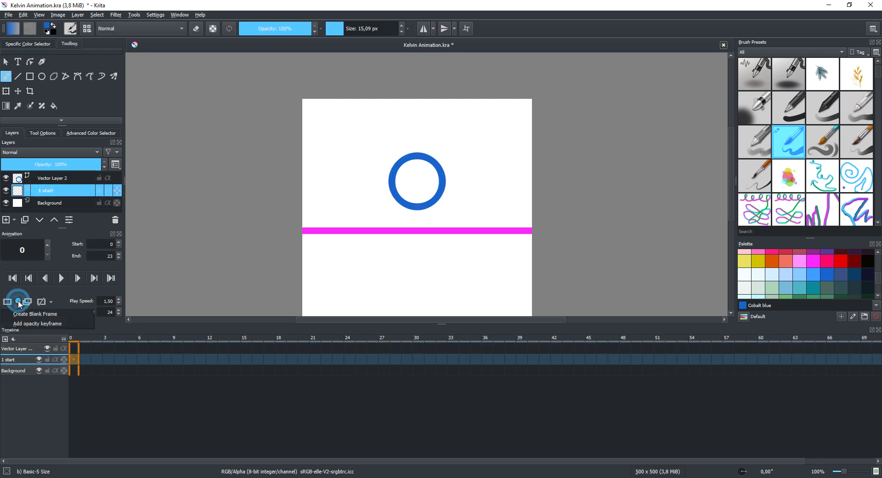
click(46, 323)
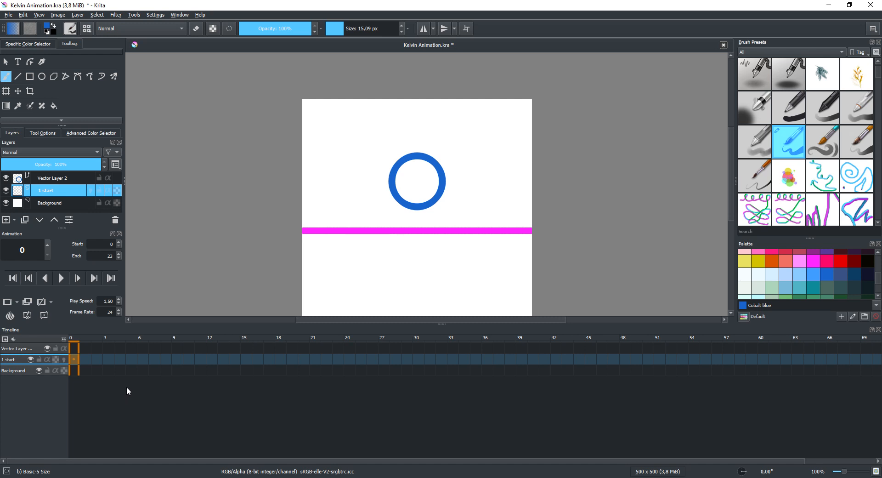
- Draw a small blue circle near the canvas's upper-left corner on the "1 start" layer at frame 29
drag(84, 356, 408, 356)
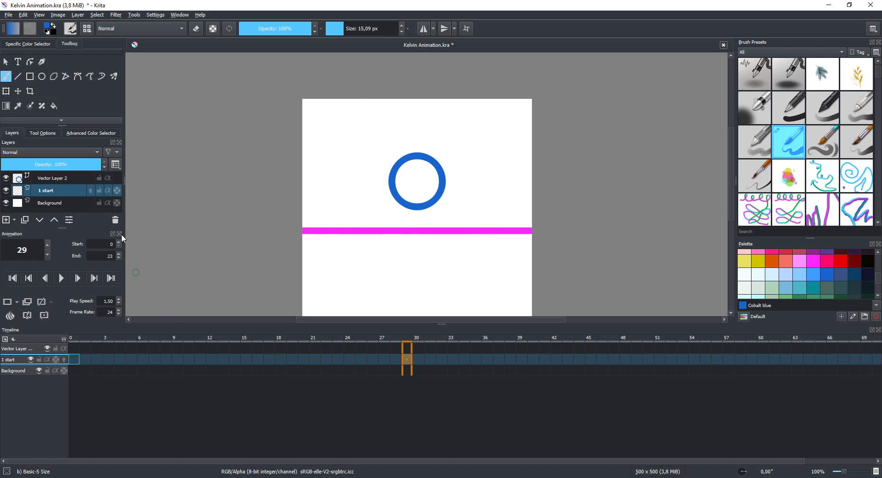
click(51, 180)
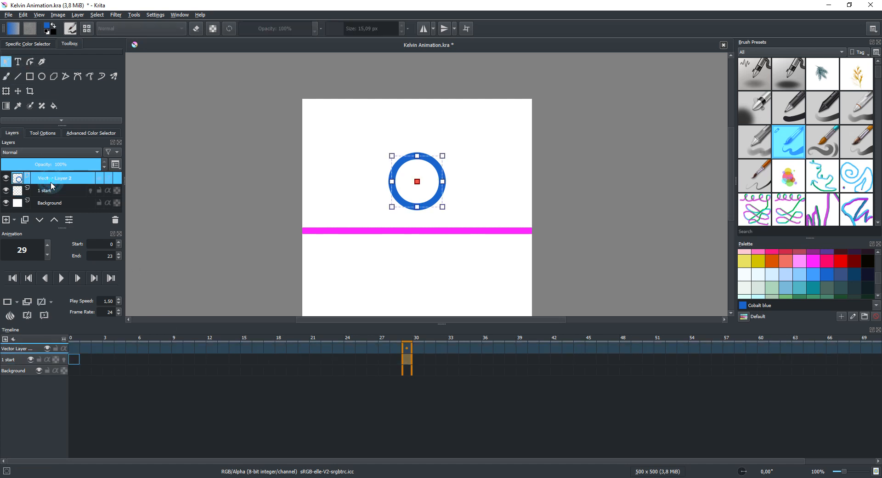
click(46, 190)
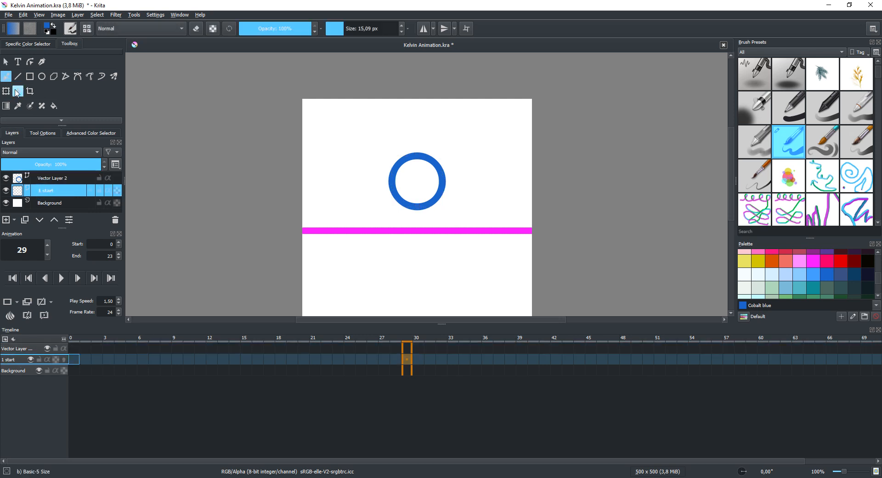
click(42, 79)
drag(327, 115, 369, 154)
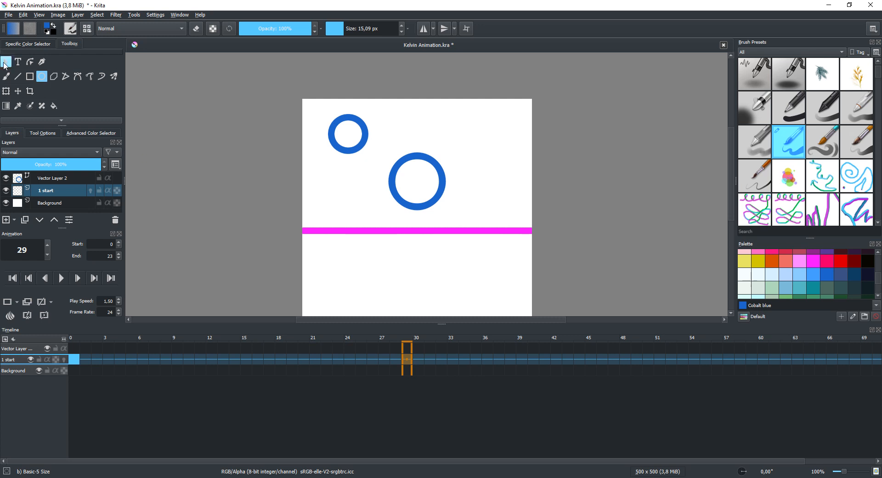
- Try to select the small circle with the Select Shapes tool, and undo its drawing
click(6, 61)
click(337, 145)
click(339, 134)
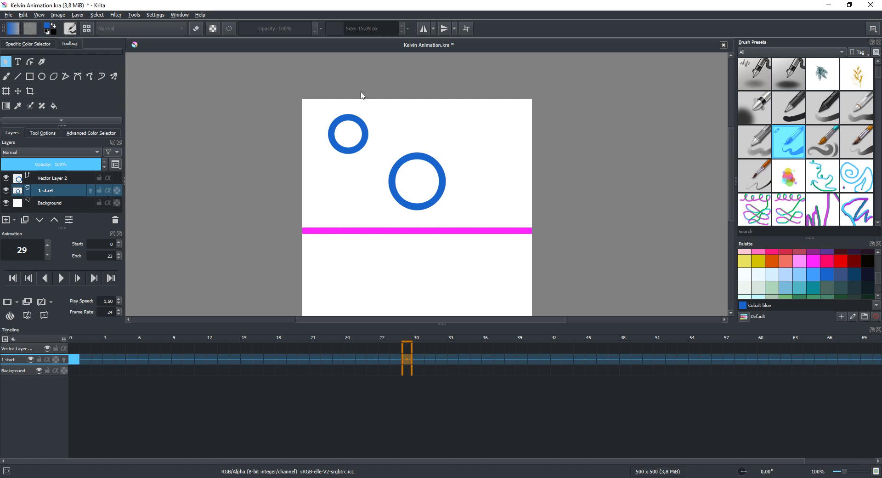
key(ctrl+z)
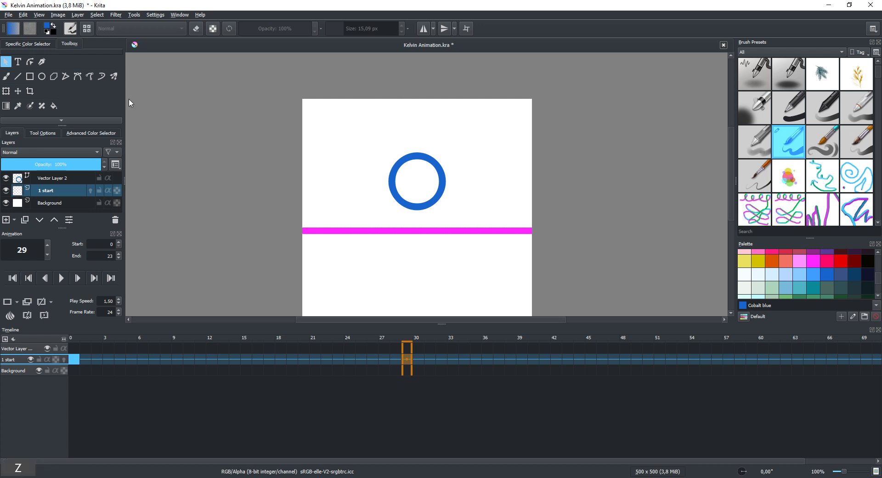
- Move the blue circle on Vector Layer 2 up until its centre sits on the canvas's upper edge
click(44, 177)
click(405, 161)
drag(405, 161, 408, 179)
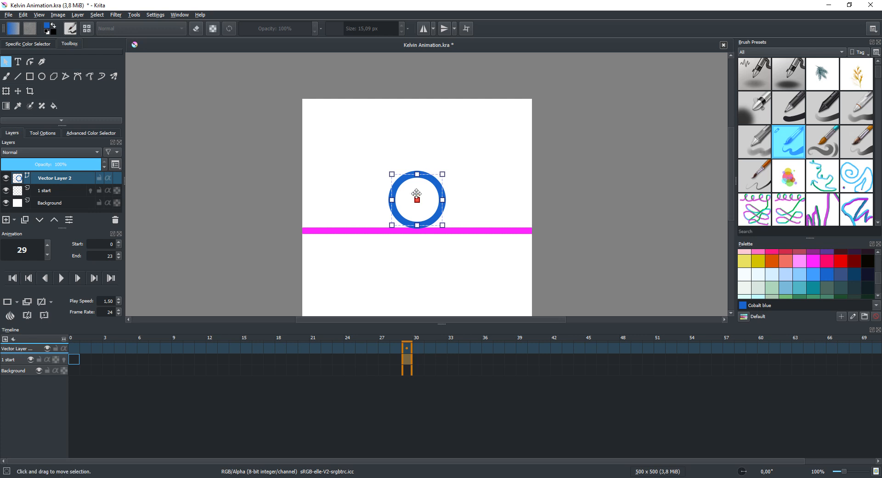
drag(415, 200, 415, 103)
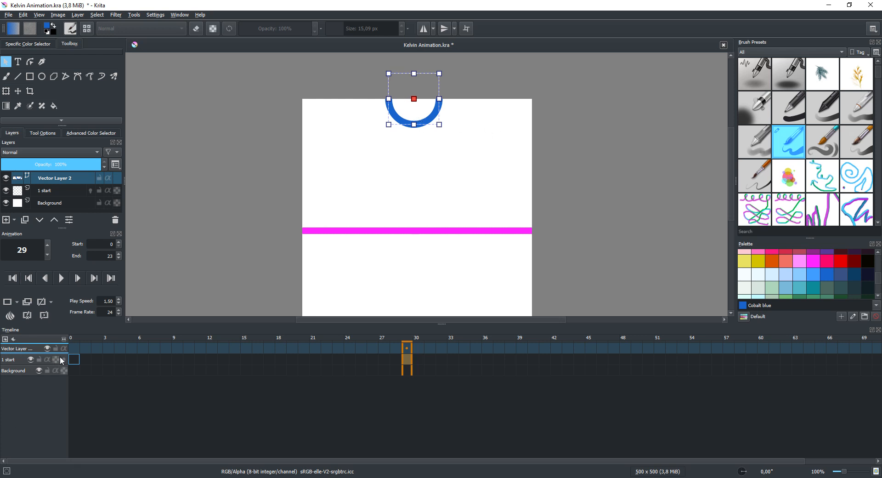
- Copy Vector Layer 2 and merge the original into the "1 start" layer below it
right_click(53, 179)
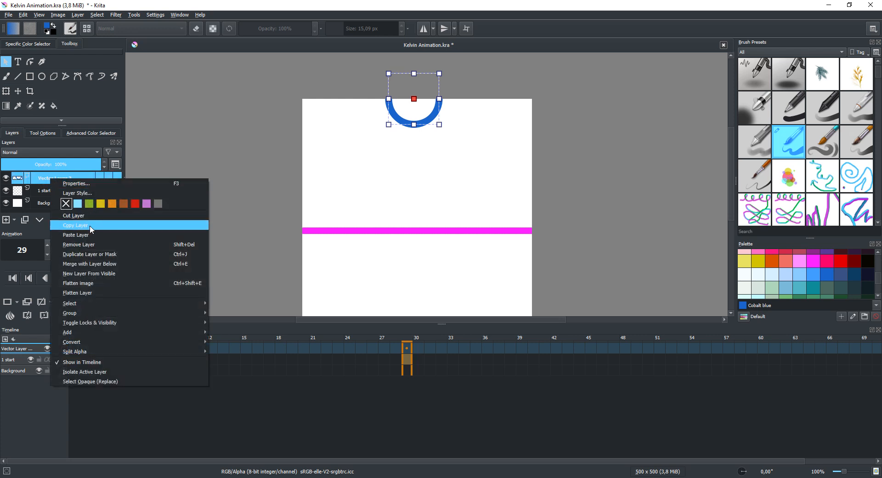
click(91, 229)
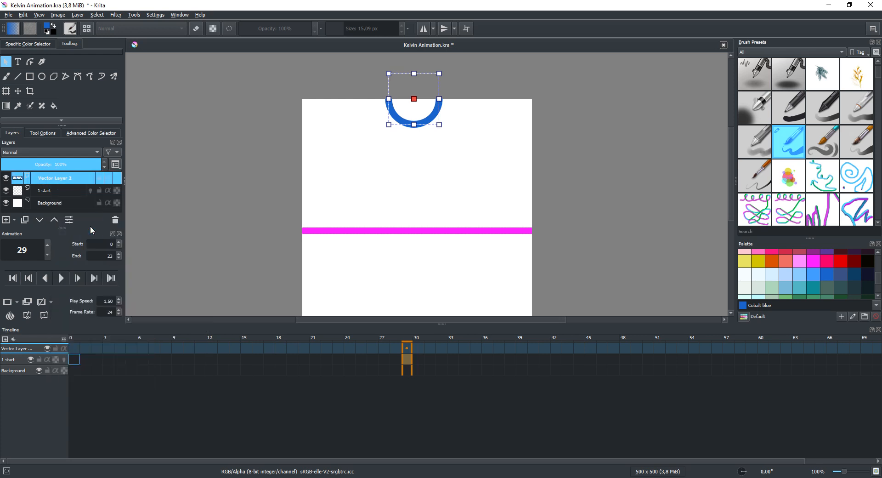
right_click(57, 181)
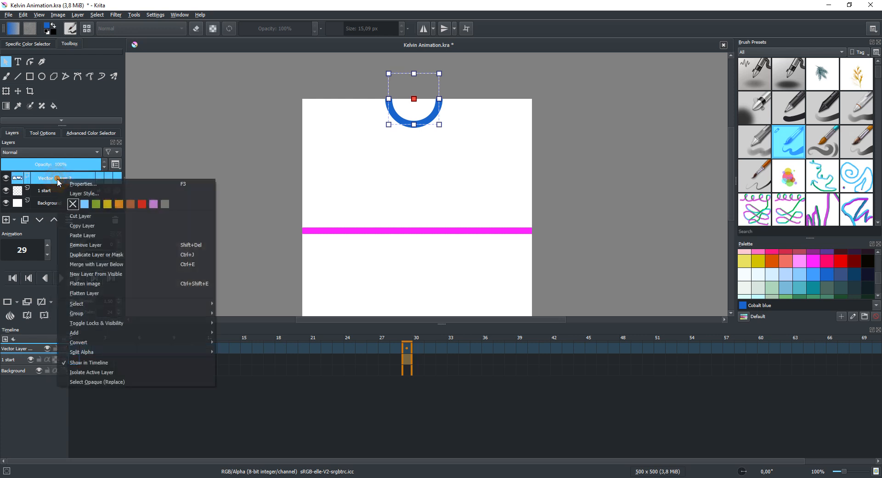
click(110, 264)
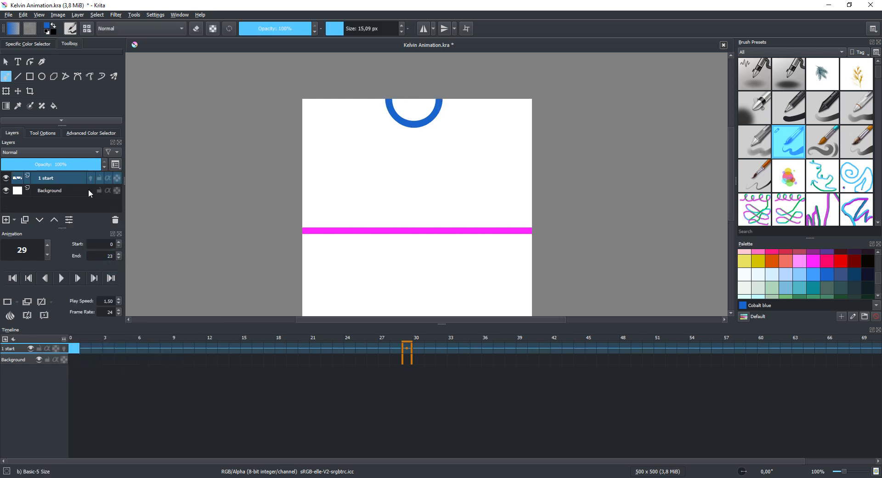
- Try creating a blank frame on the "1 start" layer at frame 0
click(79, 348)
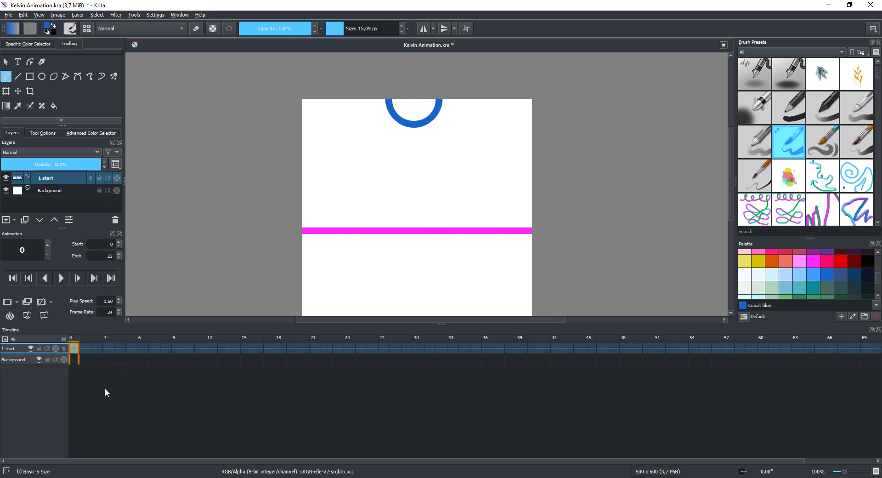
click(10, 304)
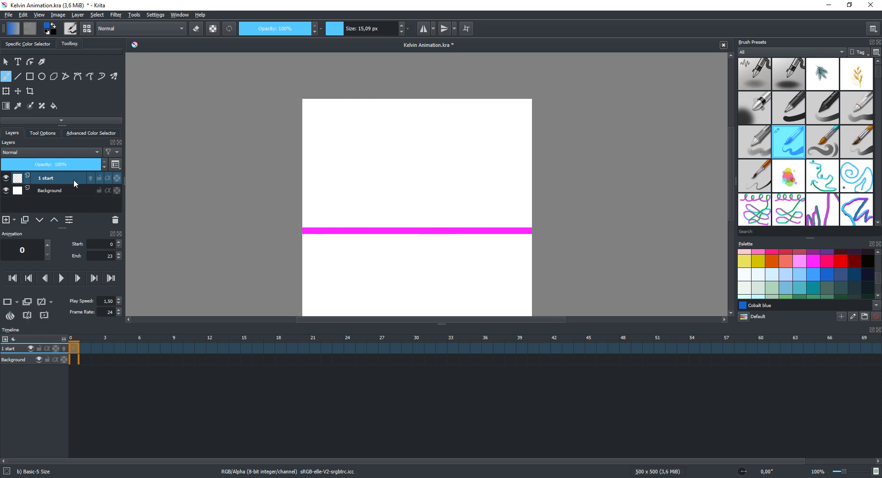
- Lock the Background layer and undo the blank frame on the "1 start" layer
click(99, 190)
key(z)
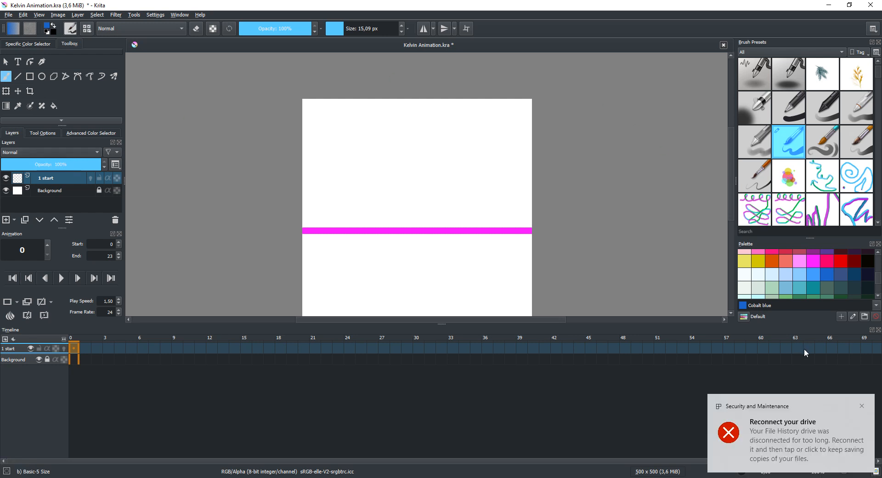
click(862, 406)
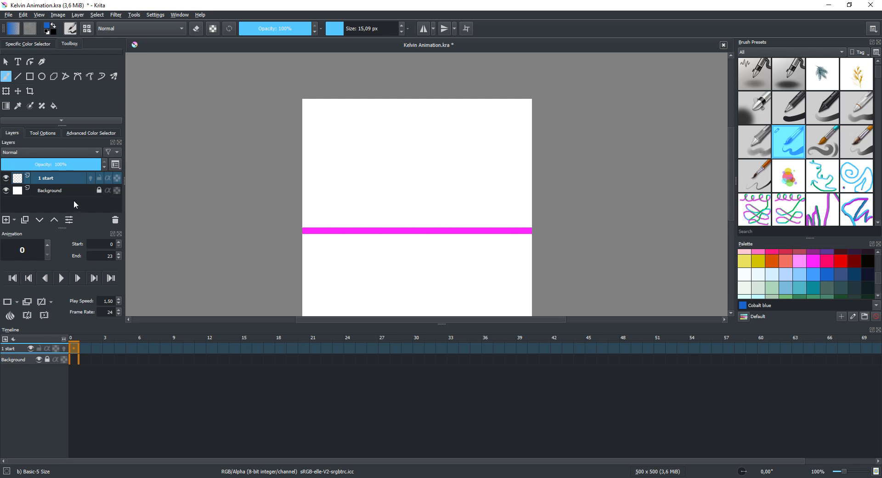
key(ctrl+z)
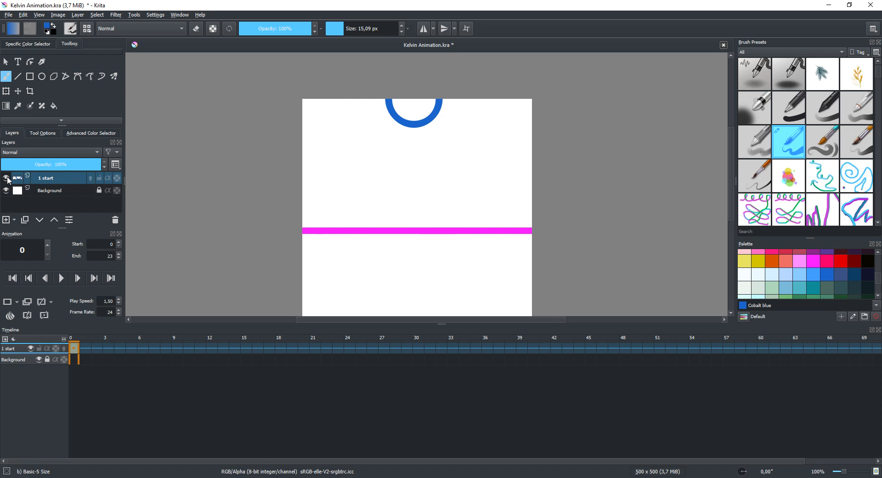
- Paste the copied Vector Layer 2 above the "1 start" layer and select its circle
mouse_move(57, 192)
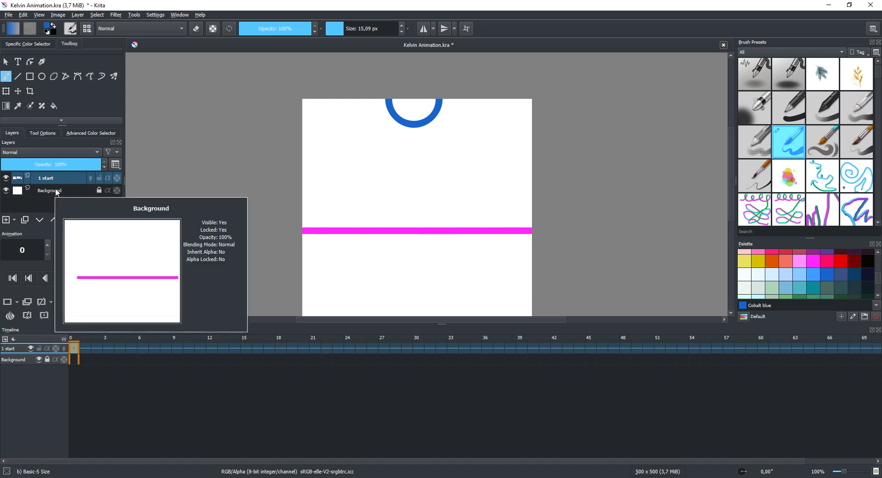
key(ctrl+v)
key(ctrl+c)
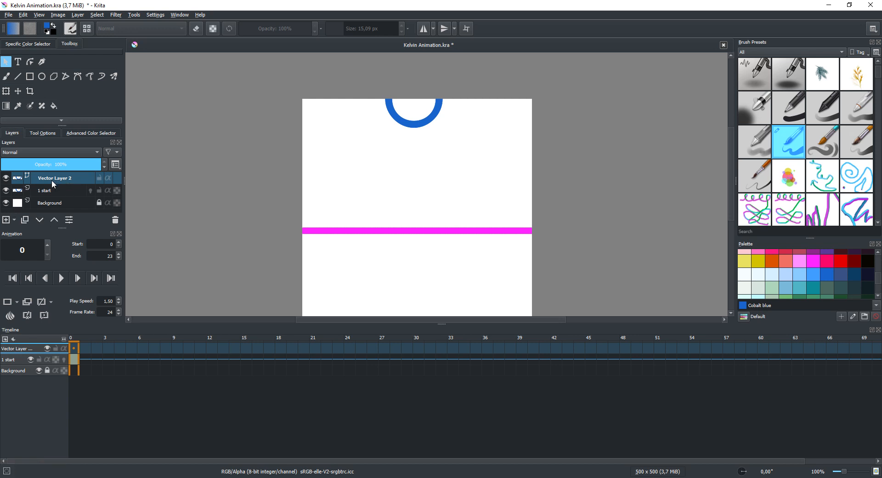
click(396, 120)
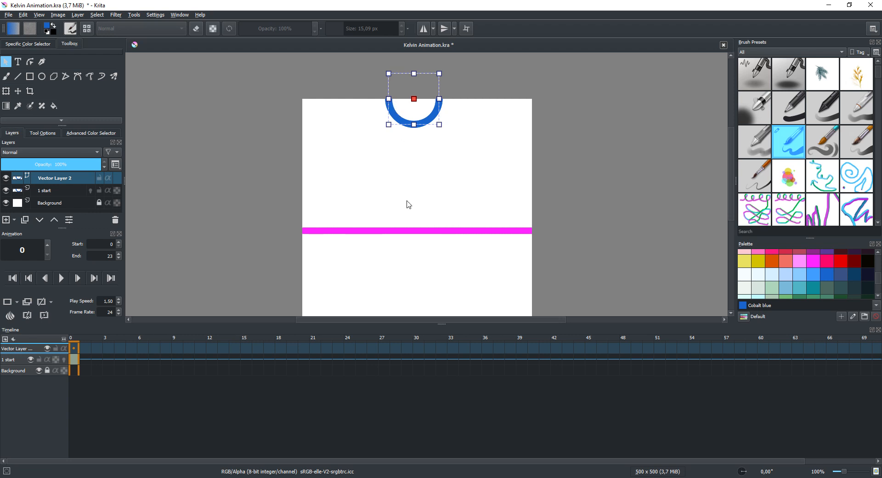
- Turn on onion skins for the "1 start" layer
click(49, 191)
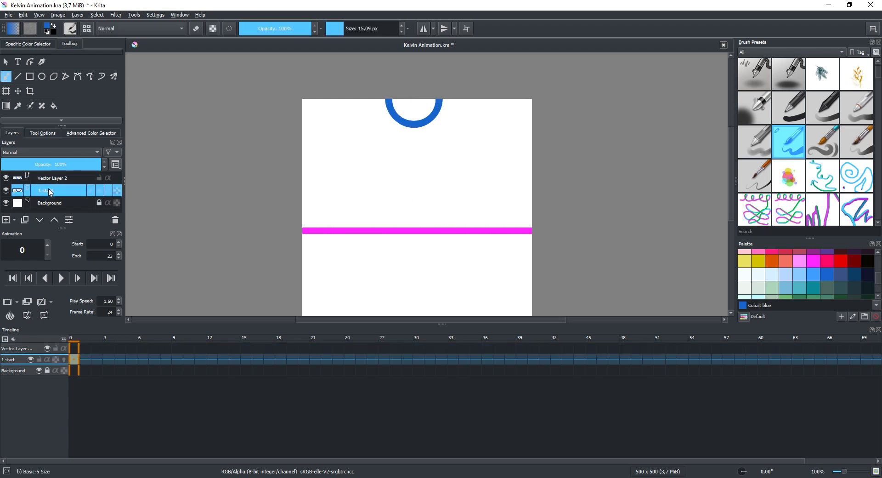
click(64, 360)
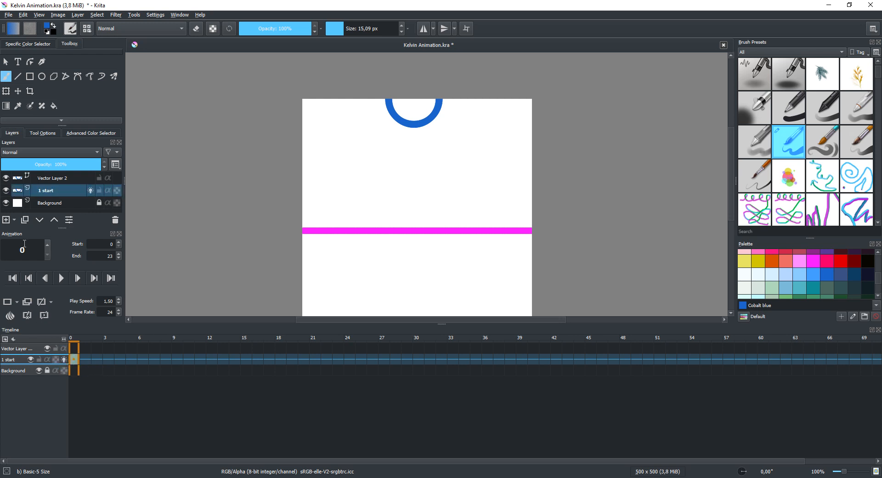
- Move the circle on Vector Layer 2 down to just above the magenta line at frame 0
click(6, 62)
click(57, 178)
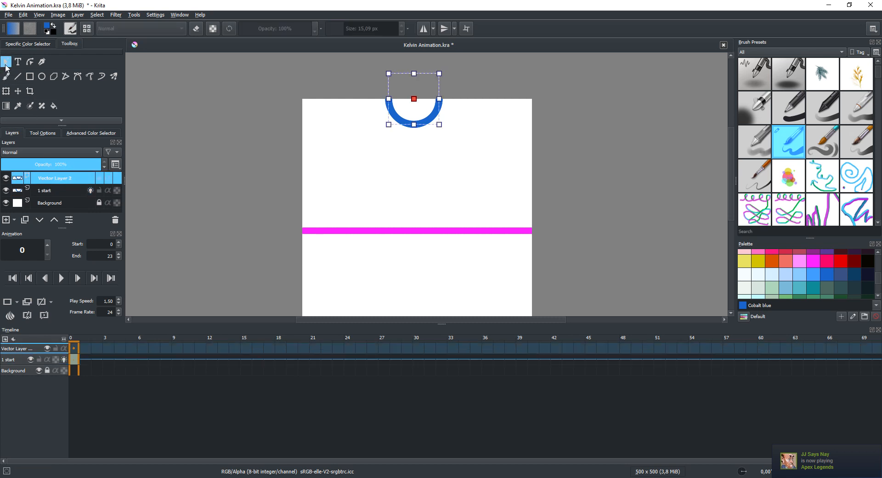
drag(407, 121, 410, 209)
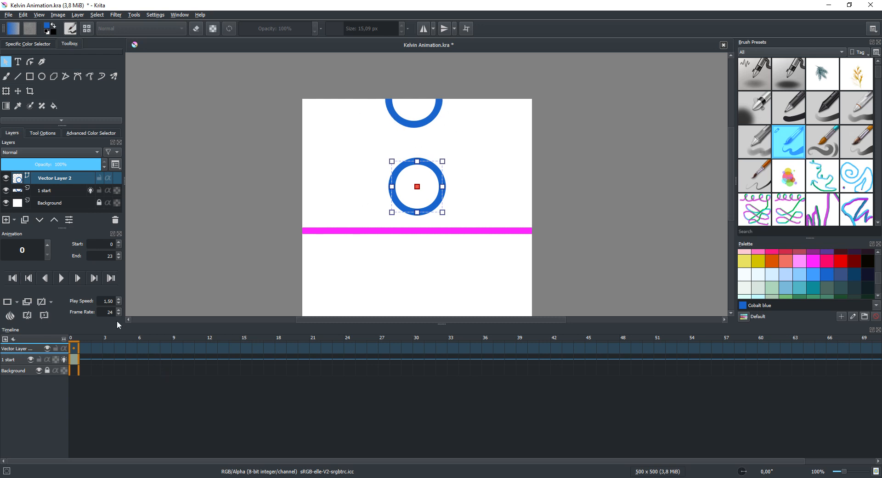
click(76, 348)
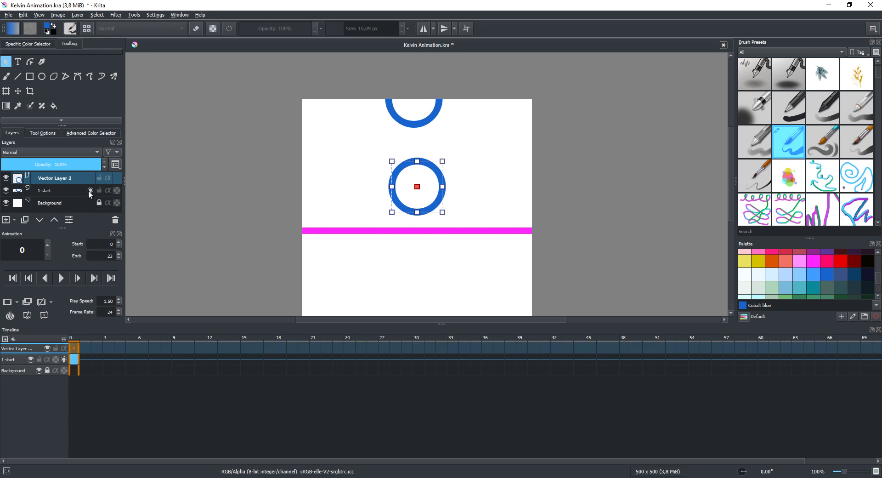
- Turn off onion skins on the "1 start" layer and lower its opacity to 28%
click(61, 190)
drag(41, 165, 28, 165)
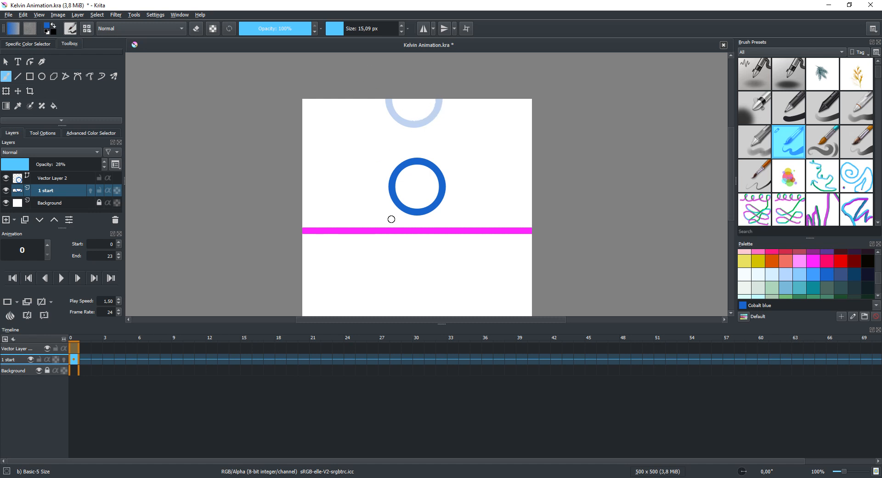
- Move the circle on Vector Layer 2 up so it partly overlaps the faded circle at the canvas's upper edge
click(6, 62)
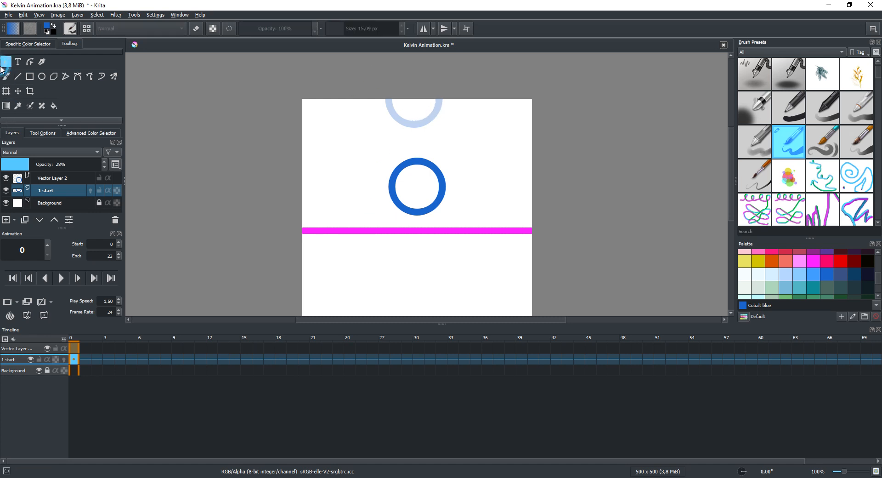
click(51, 178)
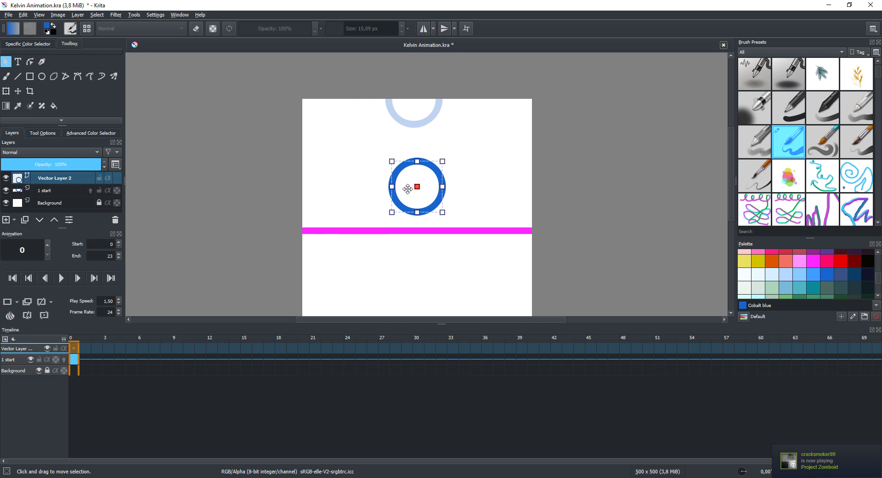
drag(416, 187, 414, 141)
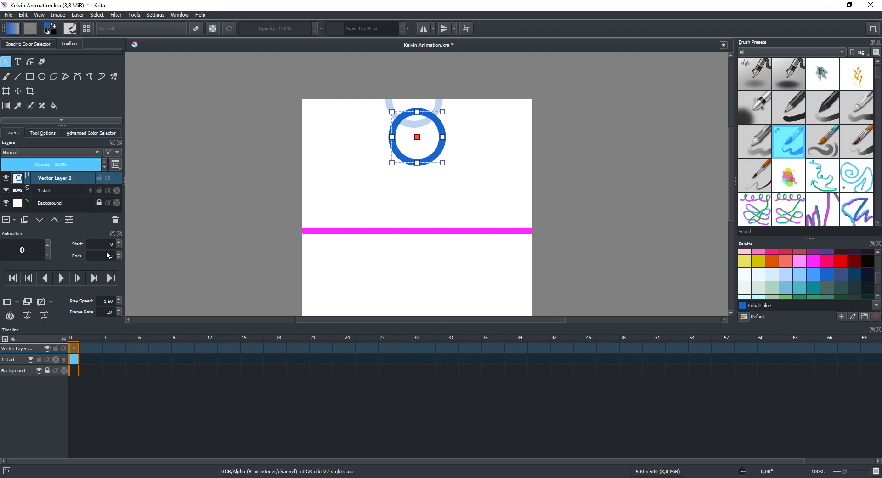
- Copy Vector Layer 2 and convert the original to a paint layer
right_click(52, 178)
click(83, 225)
click(59, 179)
right_click(59, 179)
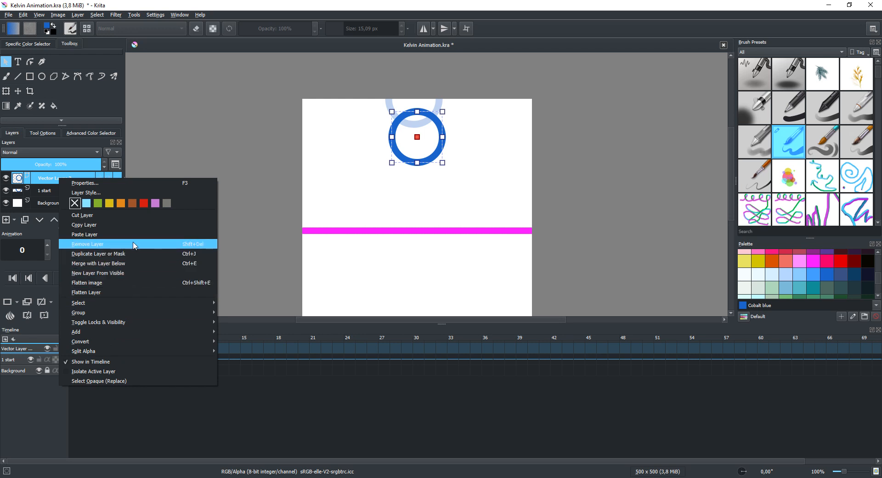
mouse_move(164, 341)
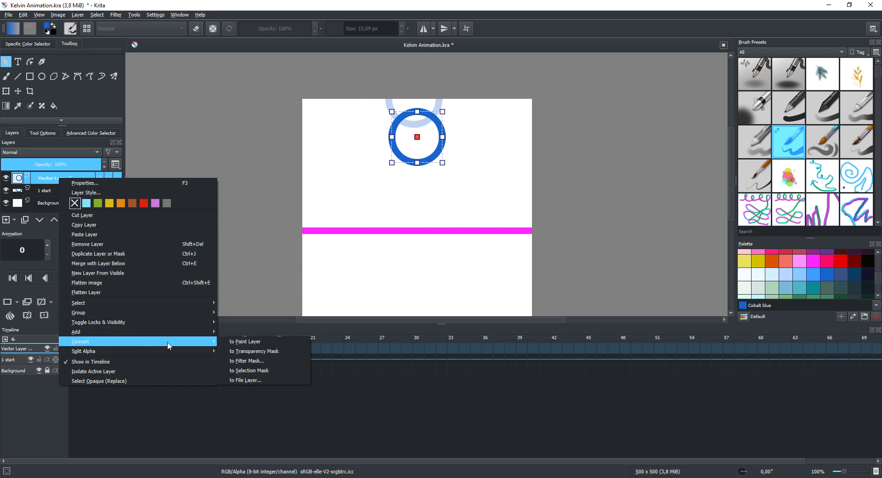
click(237, 342)
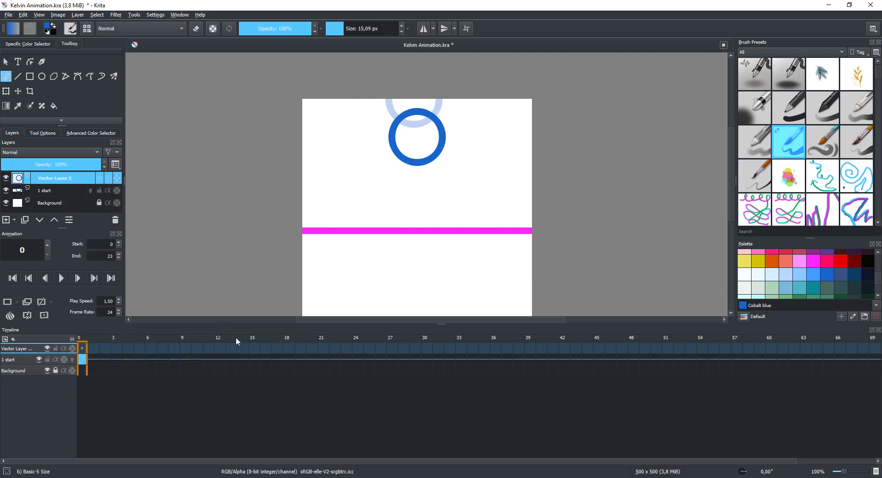
- Rename the converted paint layer "2 vdrop" and paste the copied Vector Layer 2 above it
double_click(48, 181)
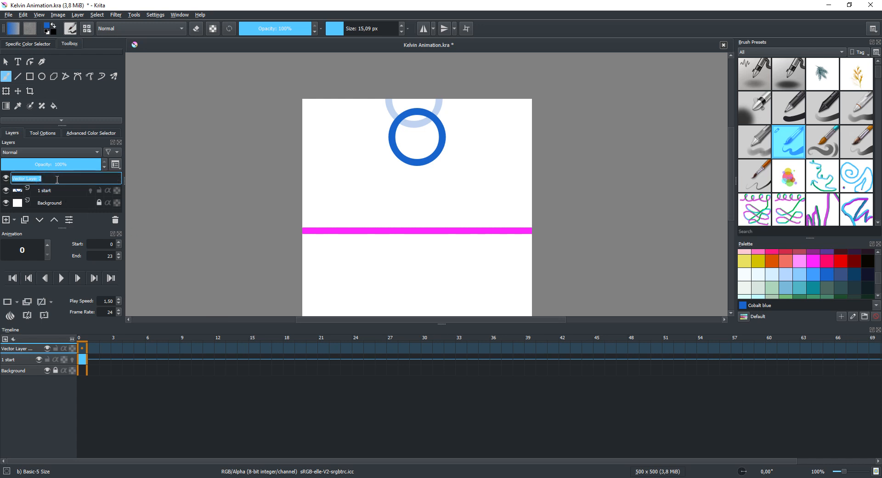
key(BackSpace)
text(2 vdr)
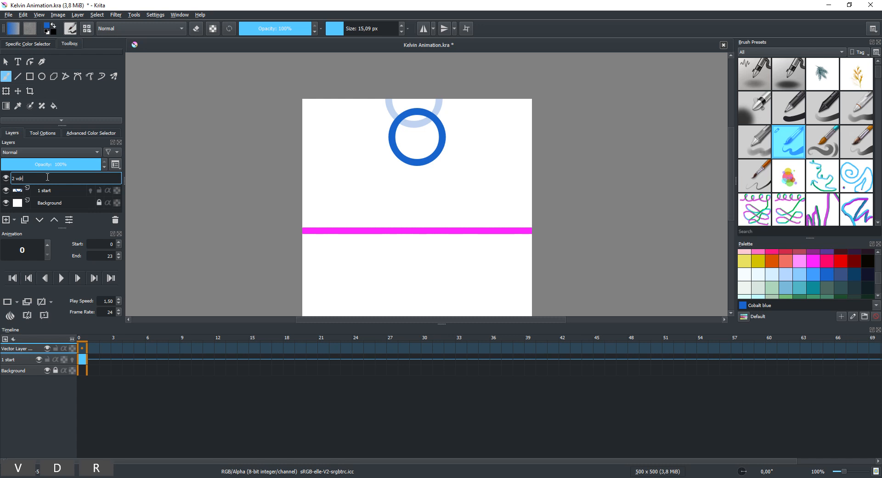
text(op)
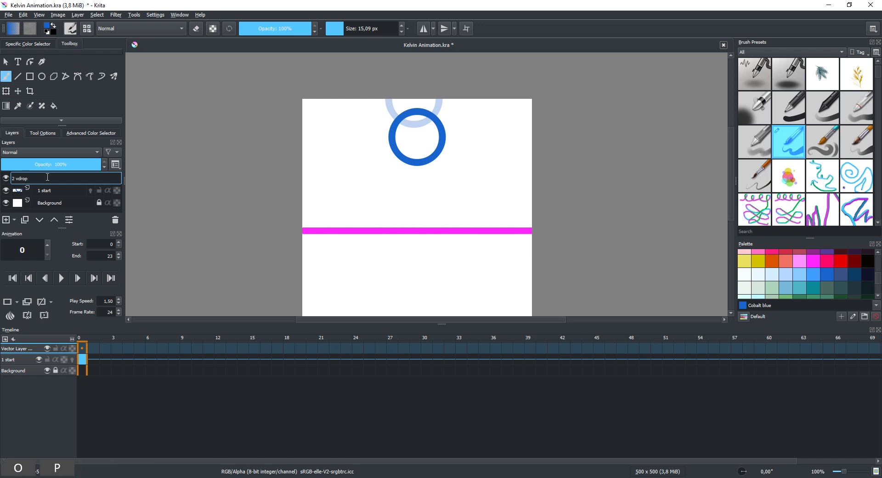
key(Return)
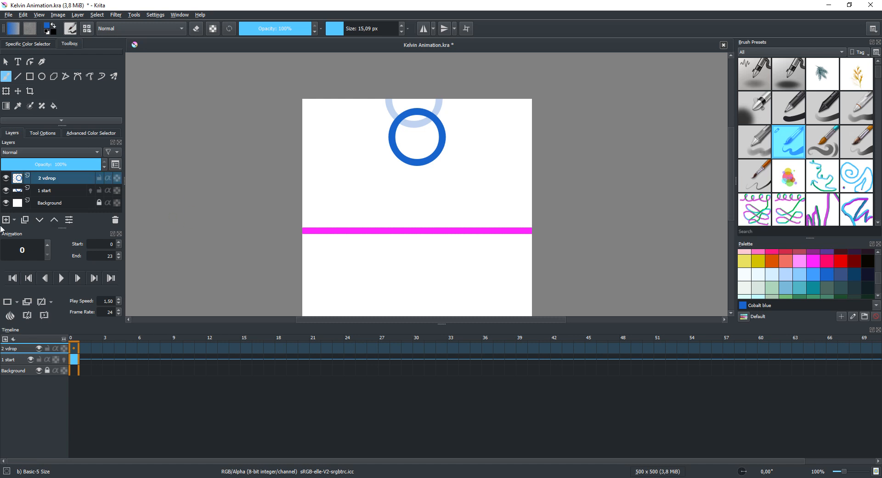
key(ctrl+v)
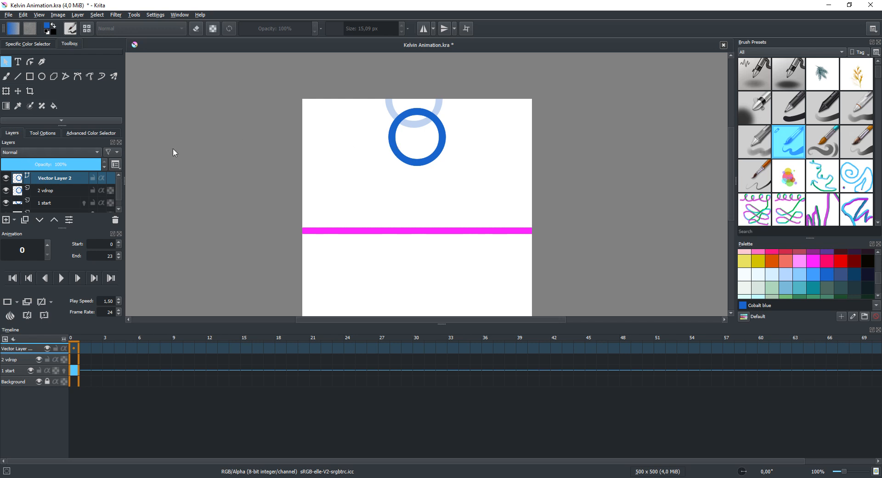
- Set the "1 start" layer's opacity to 100% and hide the layer
click(46, 191)
click(48, 204)
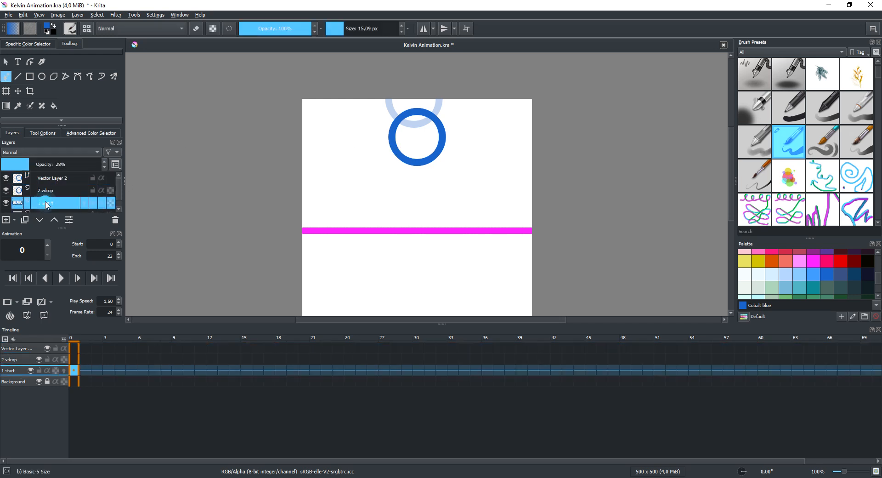
drag(32, 163, 107, 164)
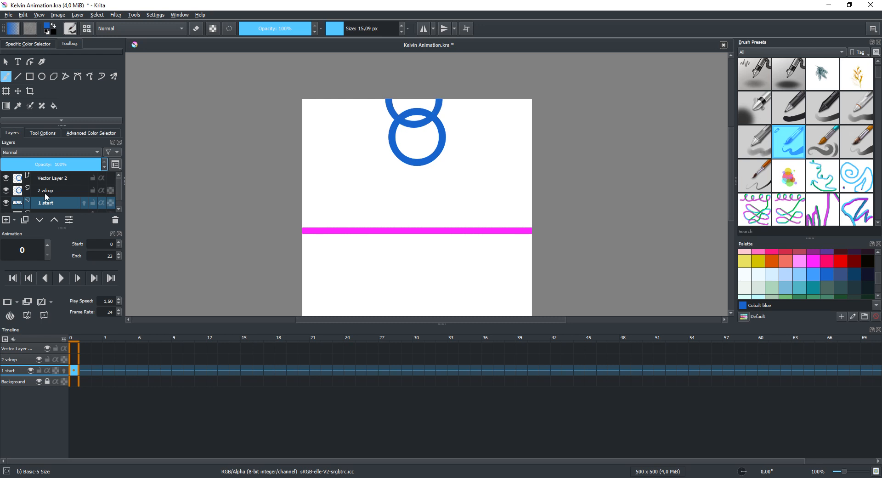
click(6, 203)
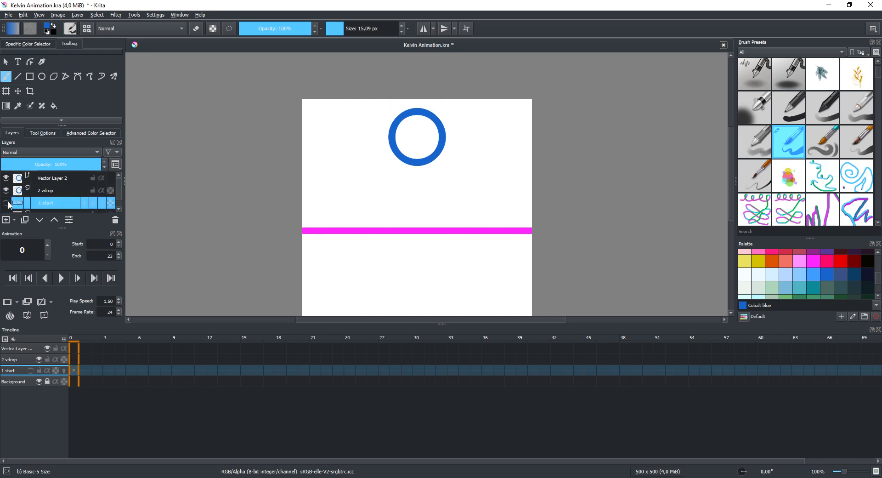
- Fade the "2 vdrop" layer to 49% opacity and move the circle on Vector Layer 2 down so it partly overlaps the faded one
click(46, 190)
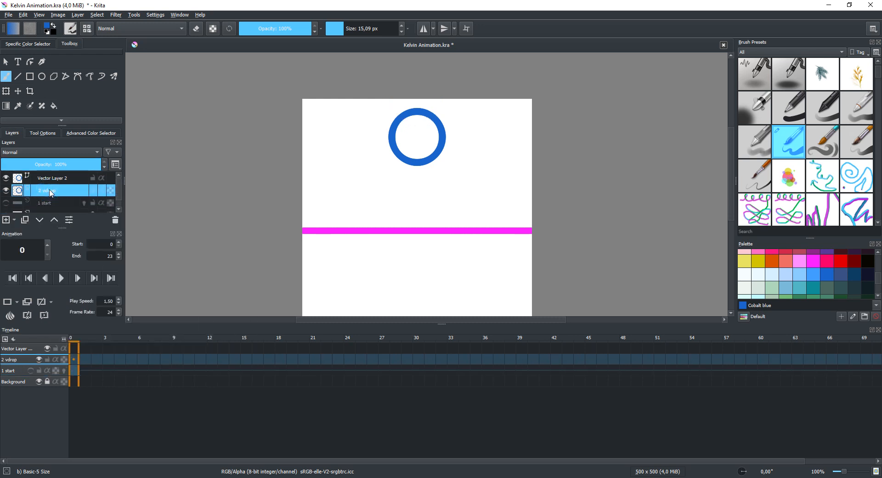
click(51, 164)
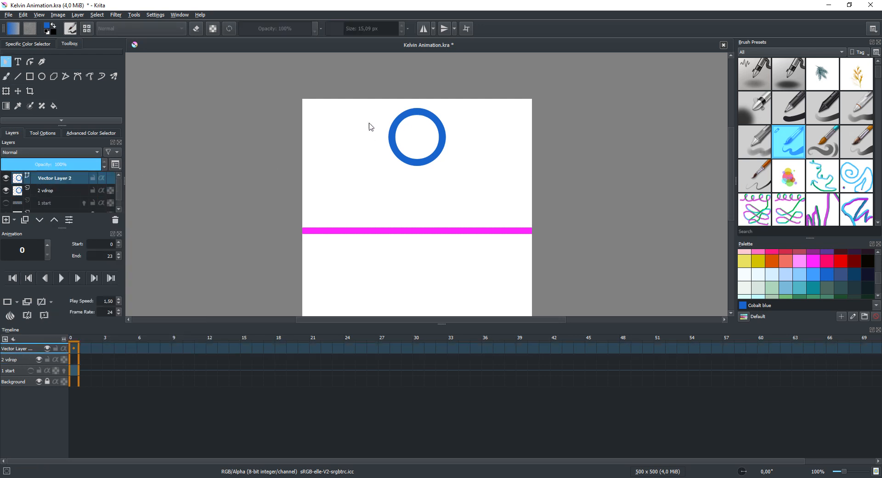
click(442, 143)
drag(418, 137, 416, 171)
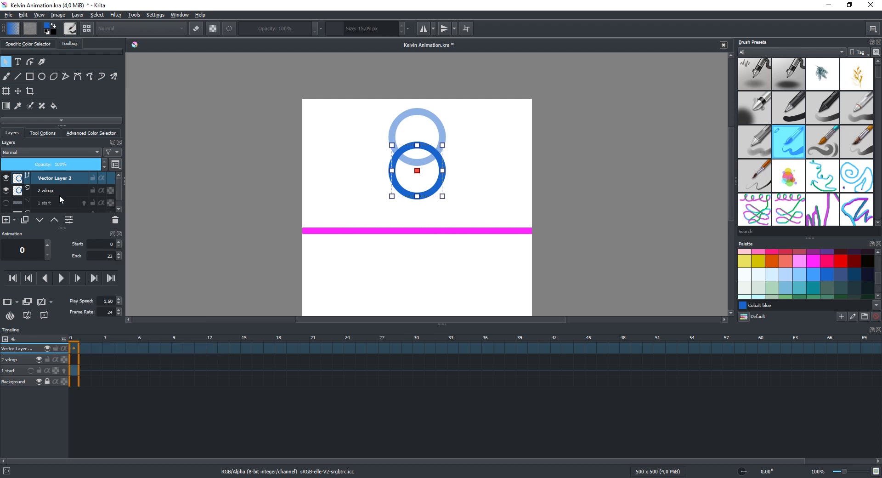
- Copy Vector Layer 2 with the lowered circle and convert the original to a paint layer
right_click(62, 178)
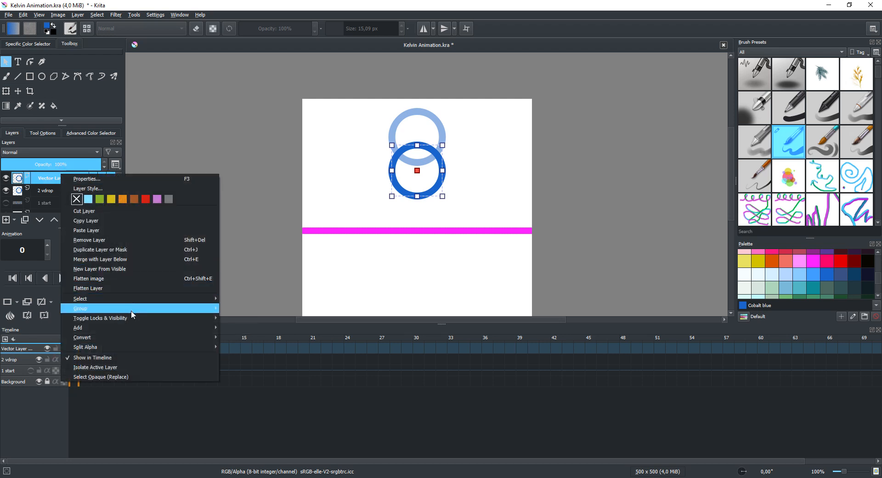
mouse_move(135, 342)
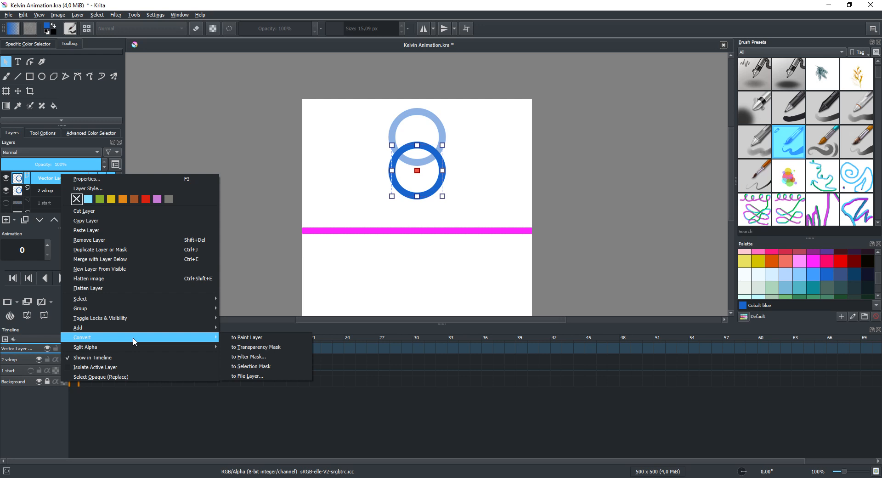
click(125, 220)
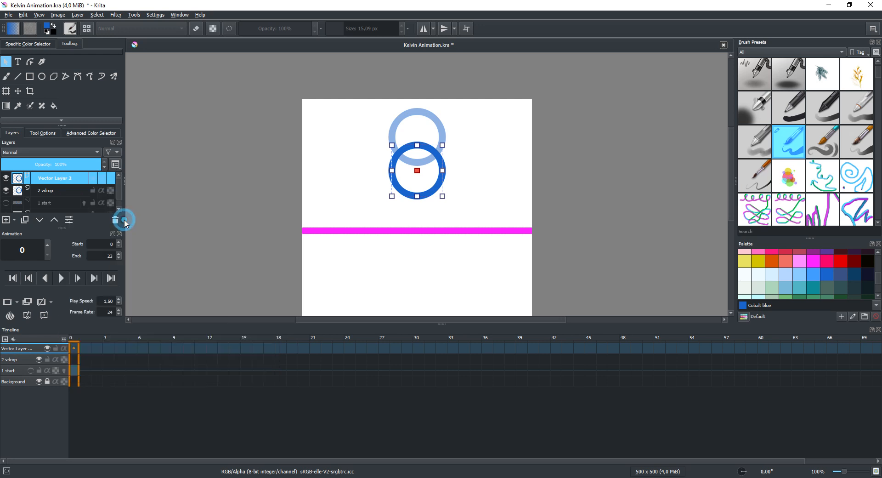
right_click(52, 179)
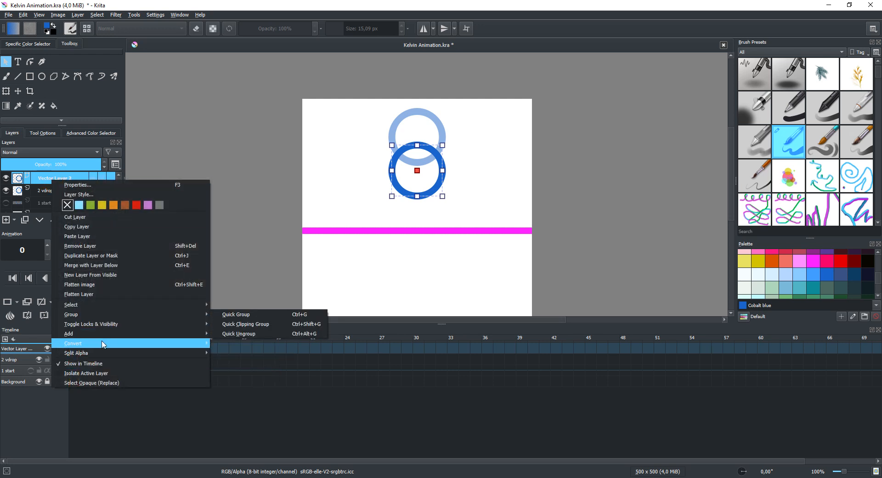
click(245, 350)
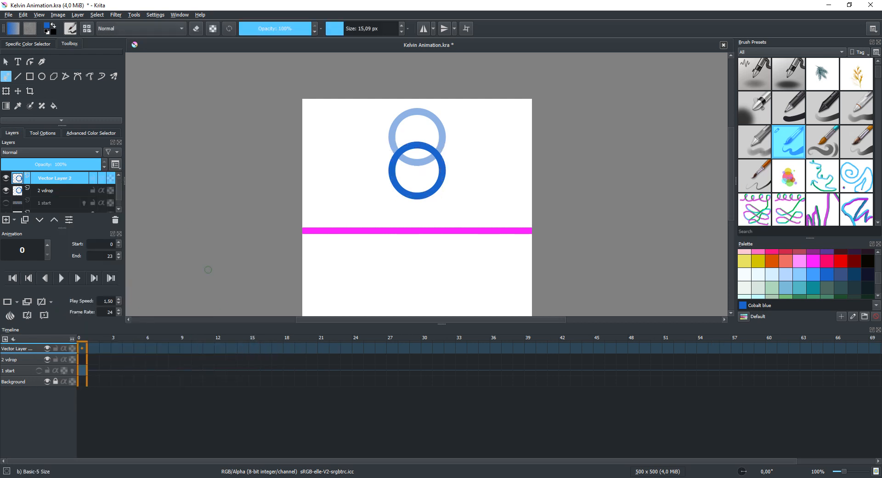
- Rename the converted paint layer "3 down" and paste the copied Vector Layer 2 above it
double_click(46, 178)
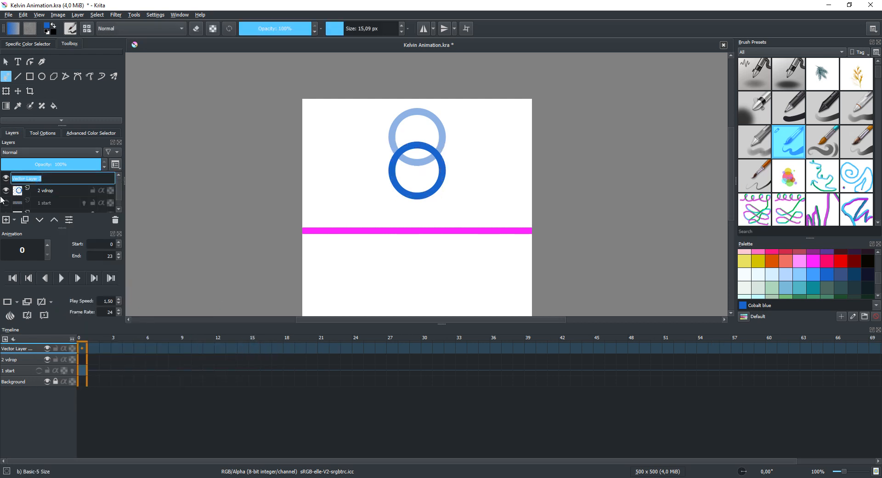
text(3 d)
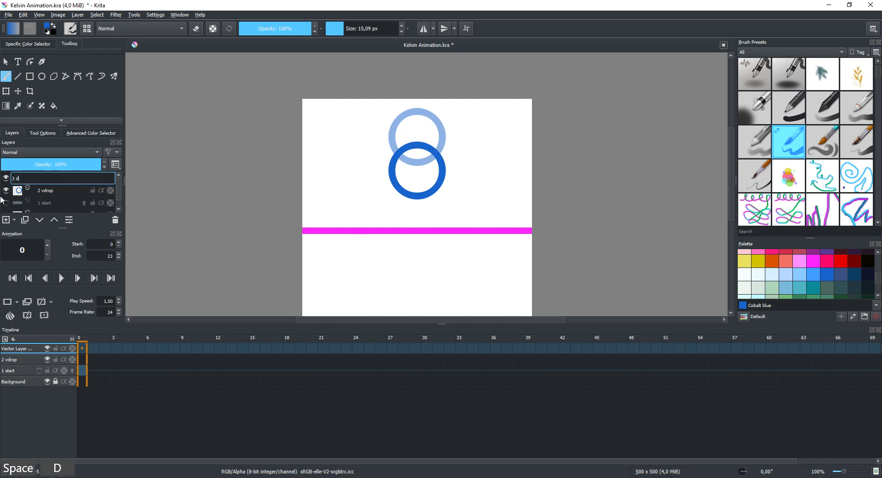
text(own)
key(Return)
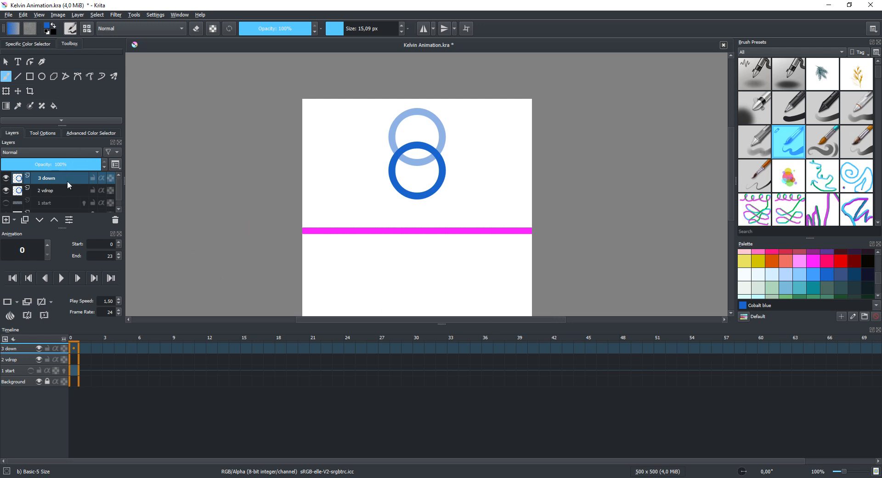
mouse_move(65, 178)
key(ctrl+v)
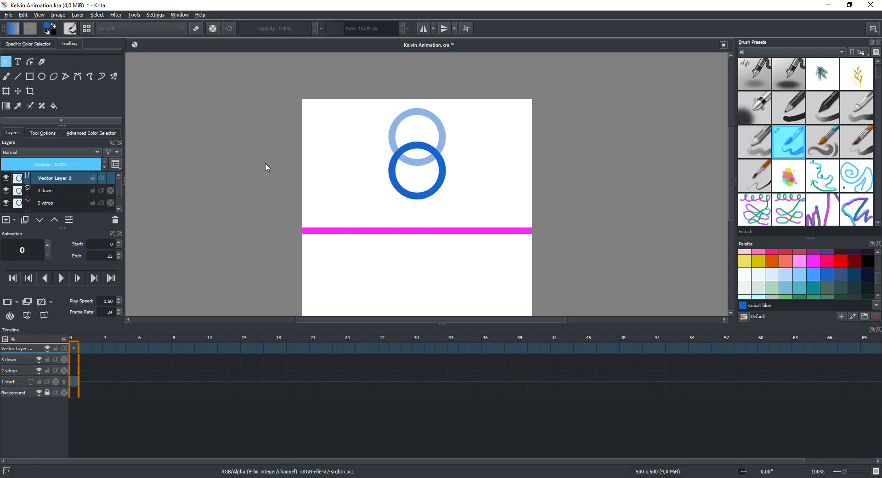
- Set the "2 vdrop" layer's opacity to 100% and hide the layer
click(26, 201)
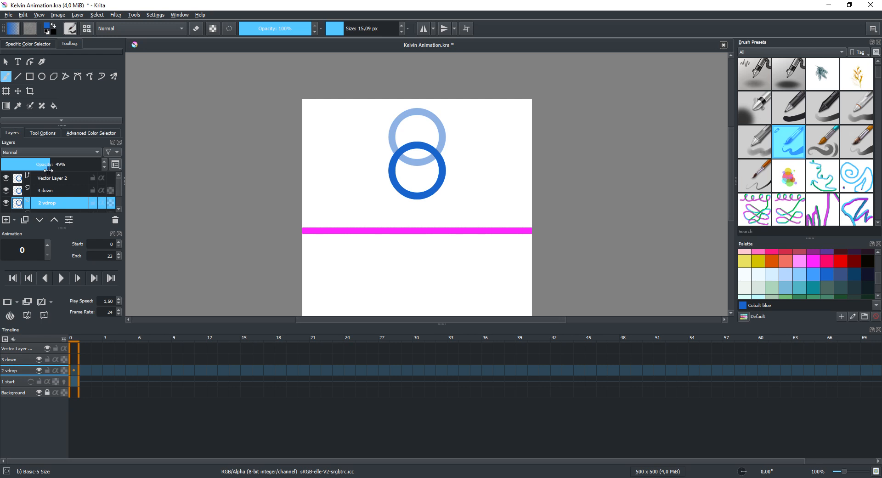
drag(51, 159, 103, 162)
click(6, 203)
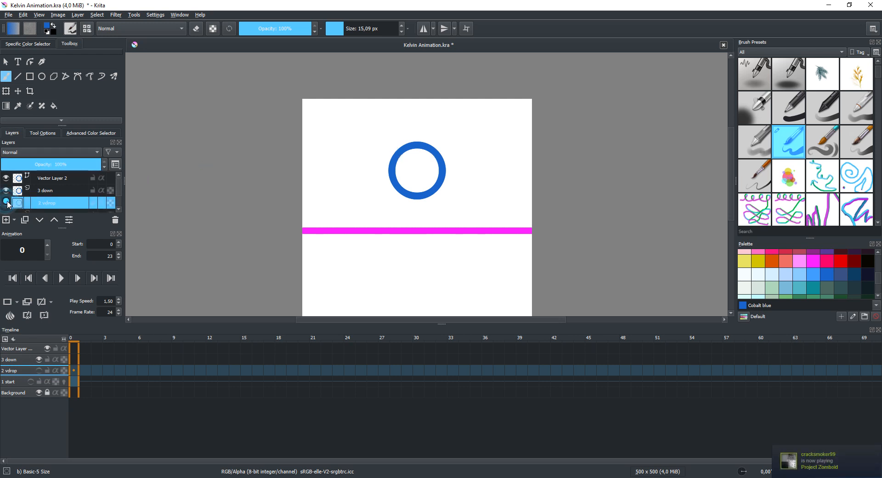
- Fade the "3 down" layer to 36% opacity and move the circle on Vector Layer 2 down to rest on the magenta line
click(46, 189)
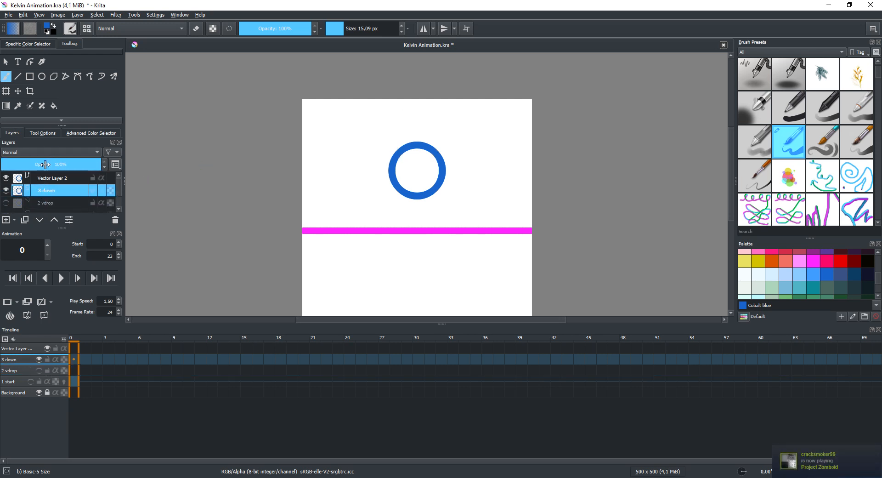
drag(45, 165, 41, 165)
click(61, 178)
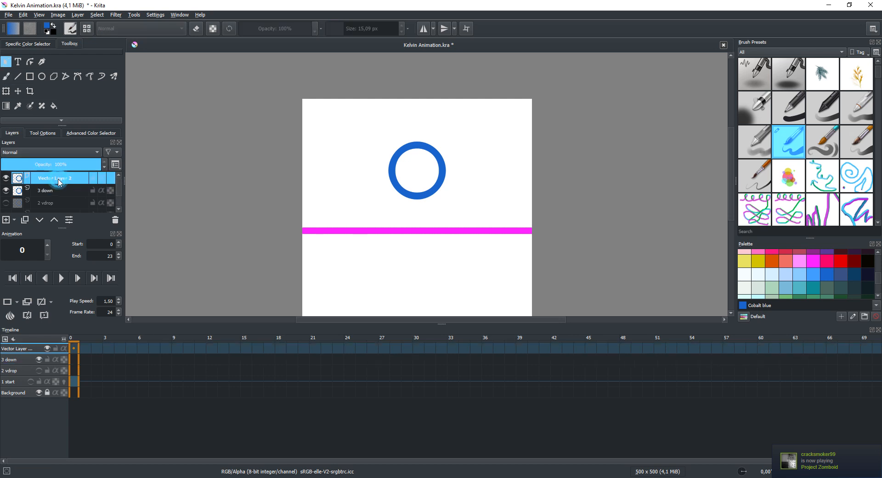
click(5, 61)
click(393, 179)
drag(394, 179, 396, 209)
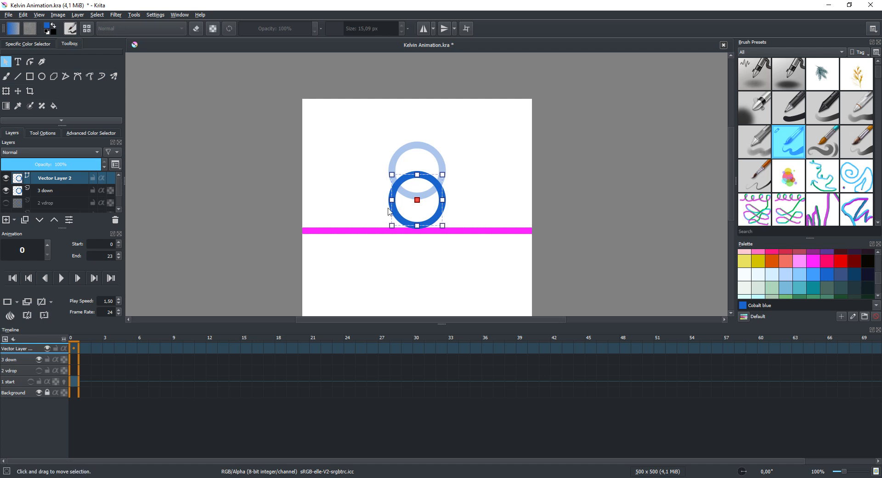
- Copy Vector Layer 2 with the circle resting on the line and convert the original to a paint layer
right_click(57, 180)
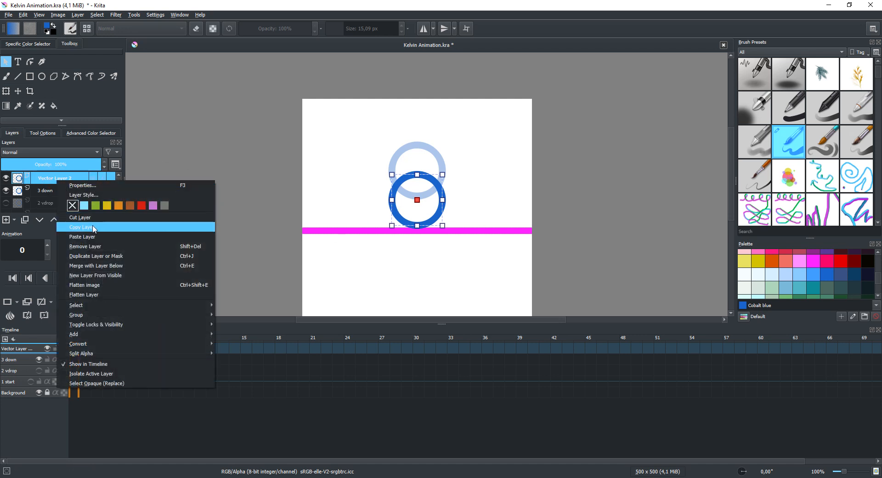
click(89, 228)
right_click(63, 177)
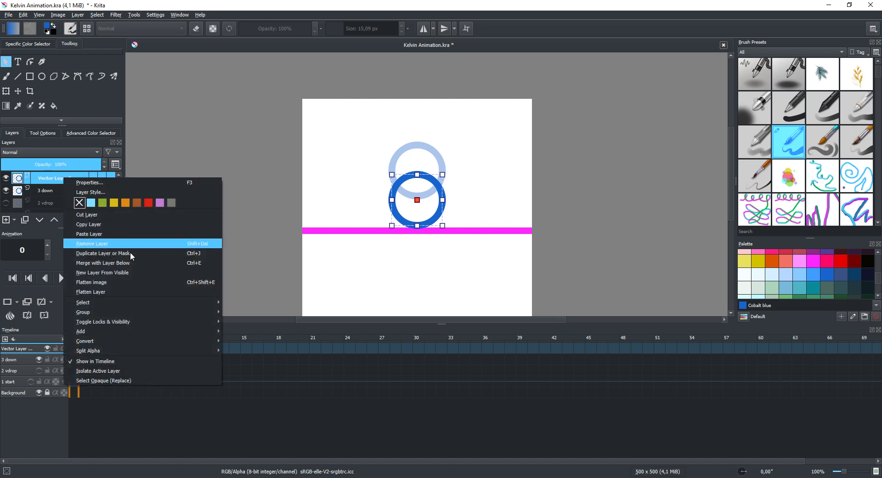
click(135, 340)
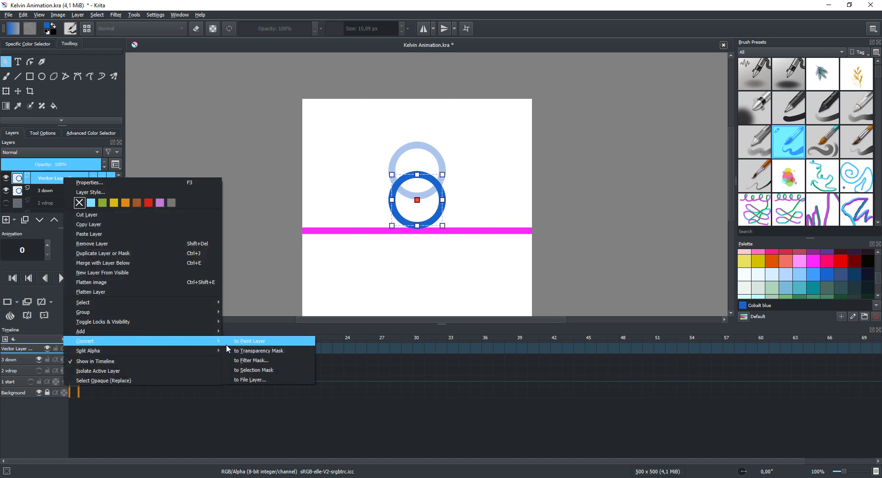
click(250, 342)
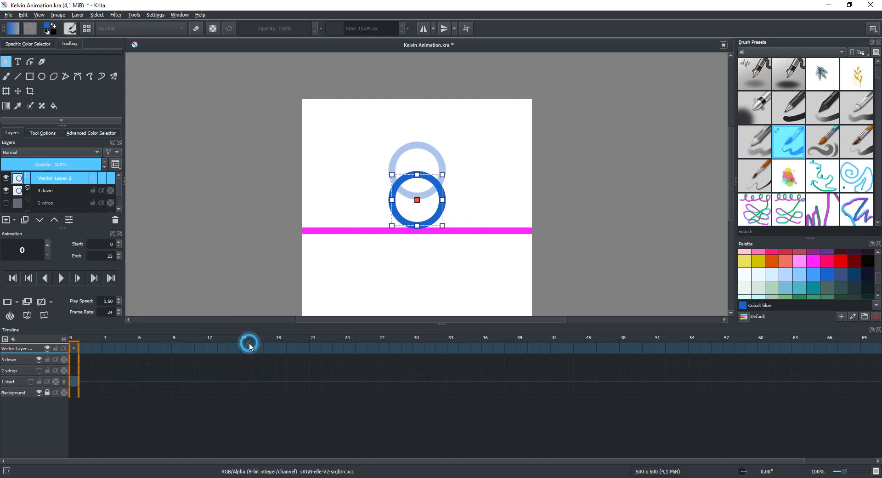
- Rename the converted paint layer "4 why" and paste the copied Vector Layer 2 above it
double_click(59, 178)
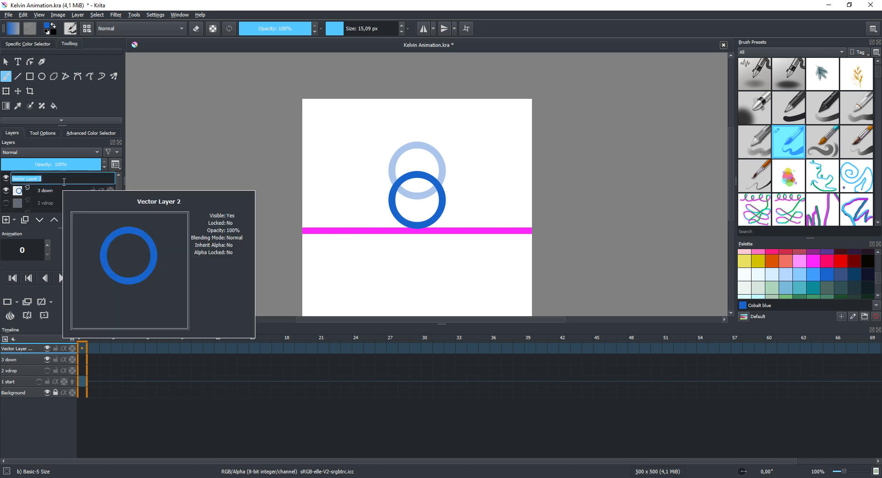
text(4 wh)
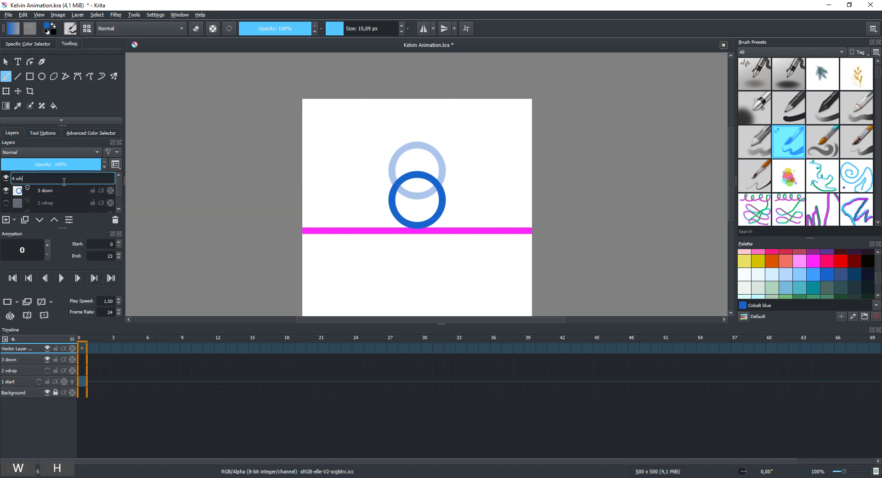
text(y)
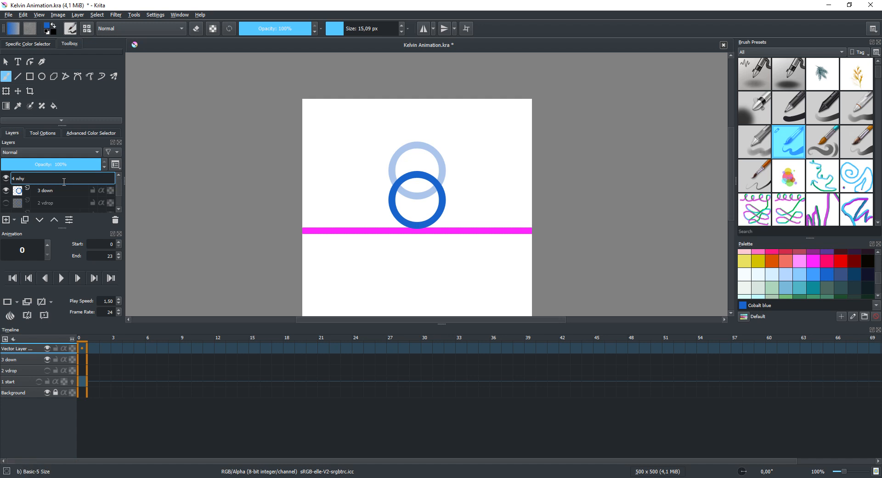
key(Return)
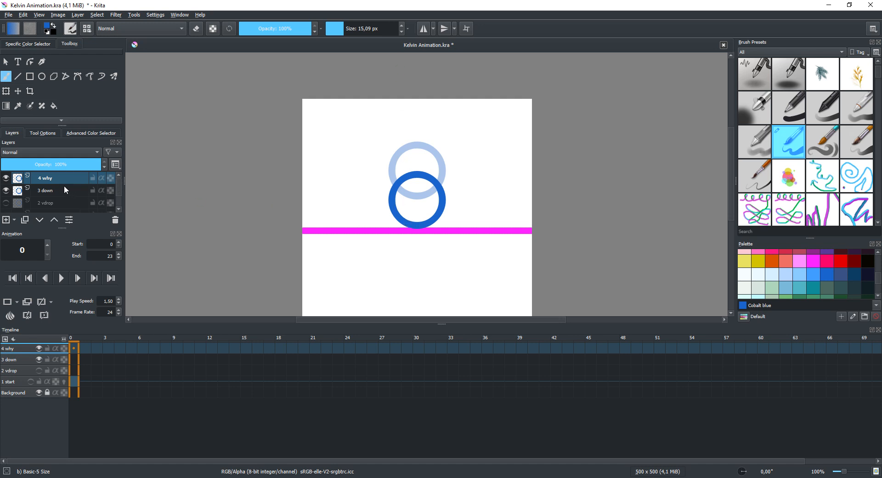
key(shift+Insert)
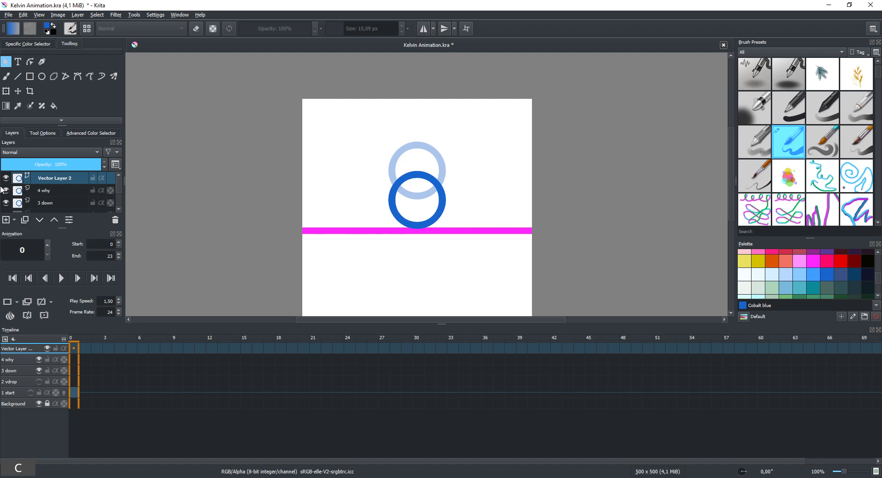
- Set the "3 down" layer's opacity to 100% and hide the layer
click(40, 202)
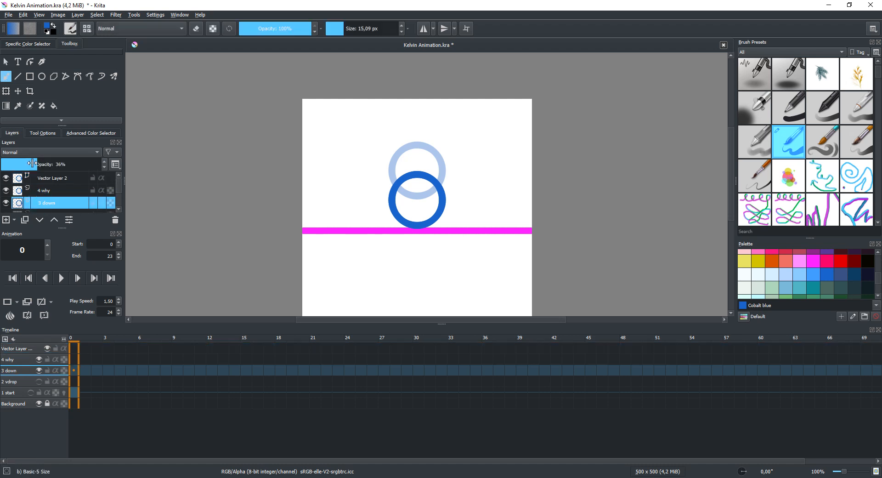
click(5, 203)
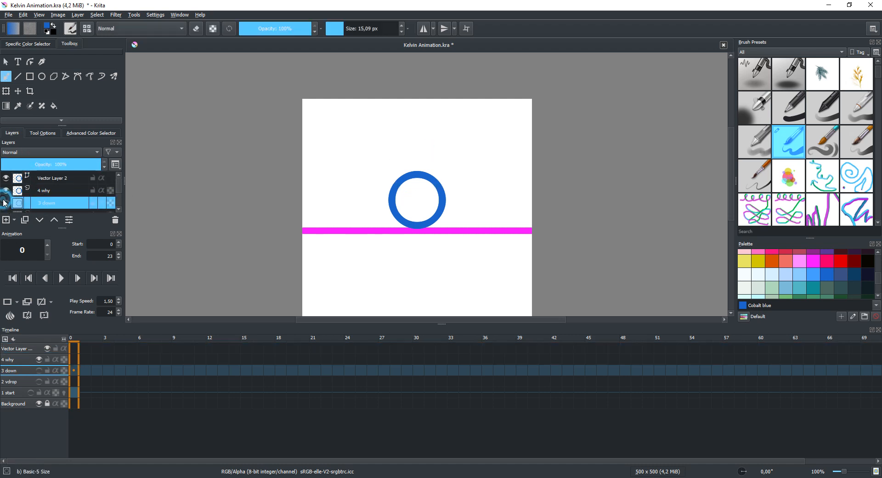
- Fade the "4 why" layer to 29% opacity and squash the circle on Vector Layer 2 from above into a flat oval on the magenta line
click(40, 190)
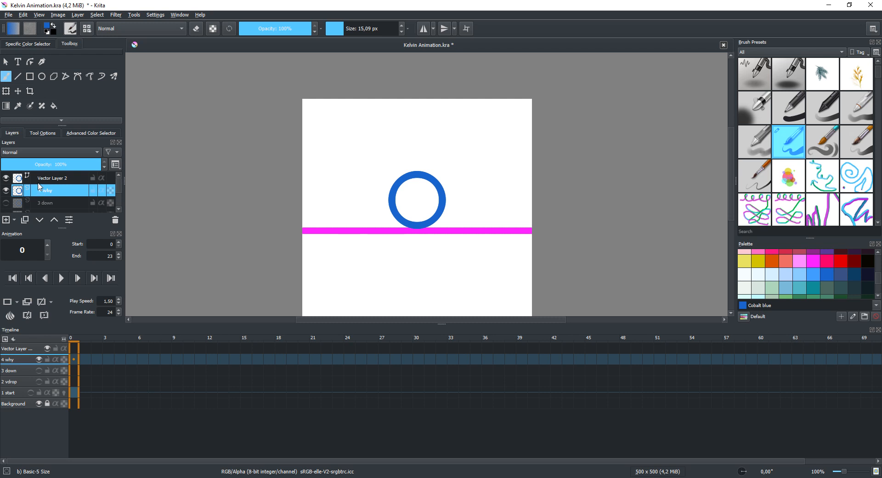
click(29, 164)
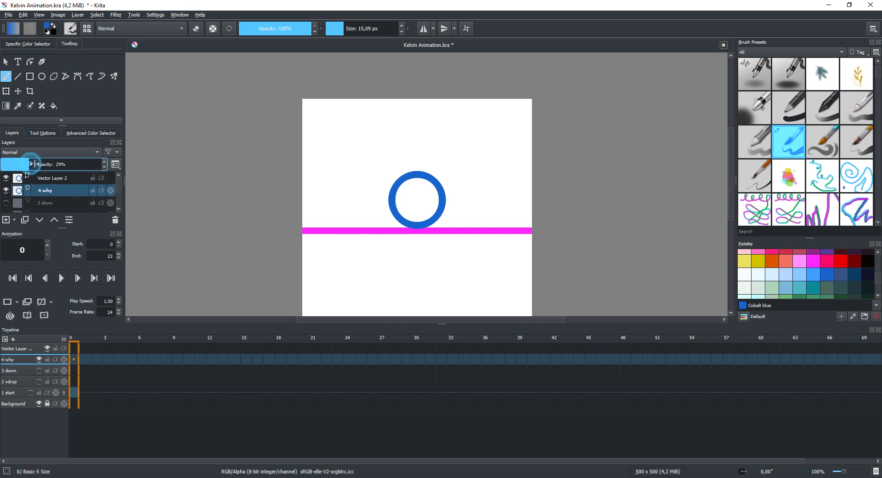
click(52, 178)
click(5, 61)
click(395, 193)
drag(417, 175, 419, 189)
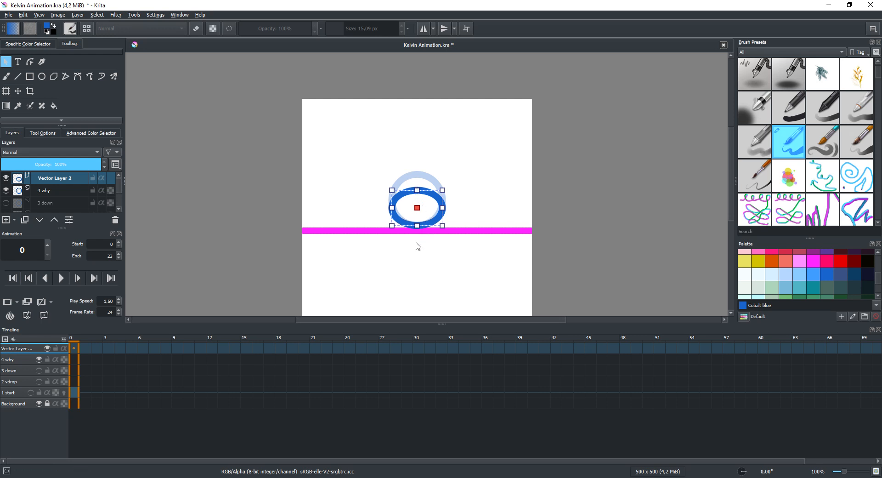
- Copy Vector Layer 2 with the squashed oval and convert the original to a paint layer
right_click(60, 178)
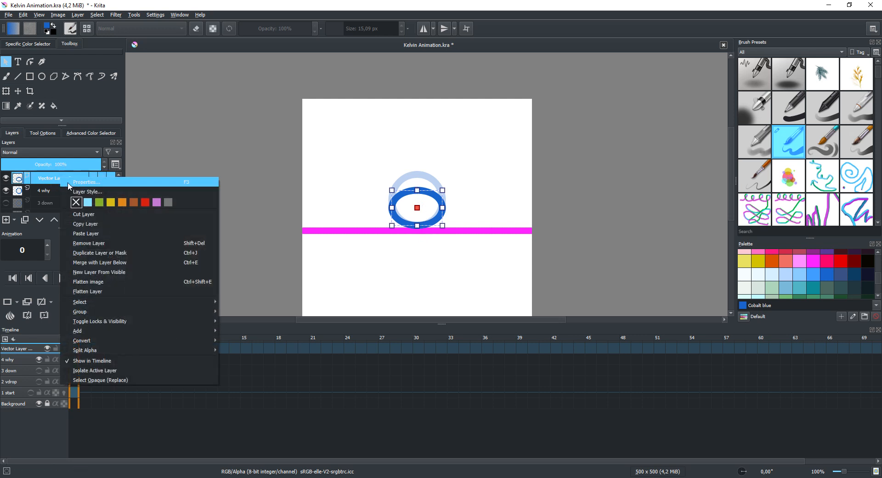
click(107, 224)
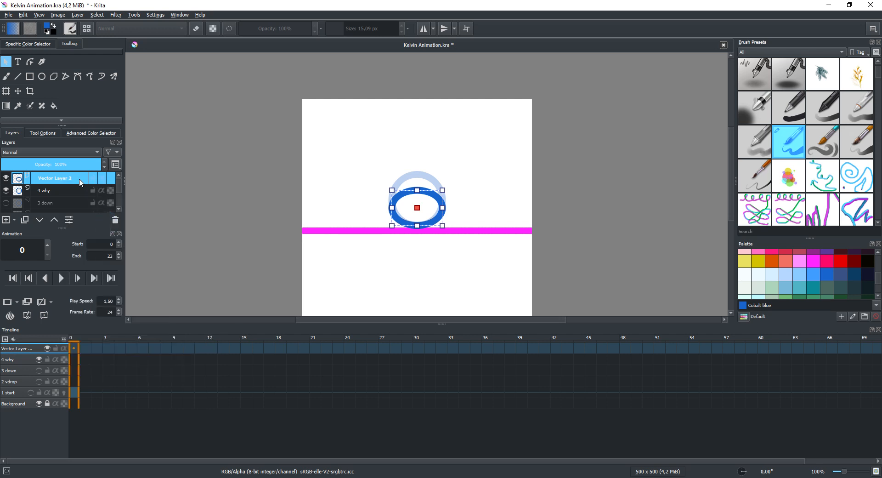
right_click(75, 180)
mouse_move(129, 347)
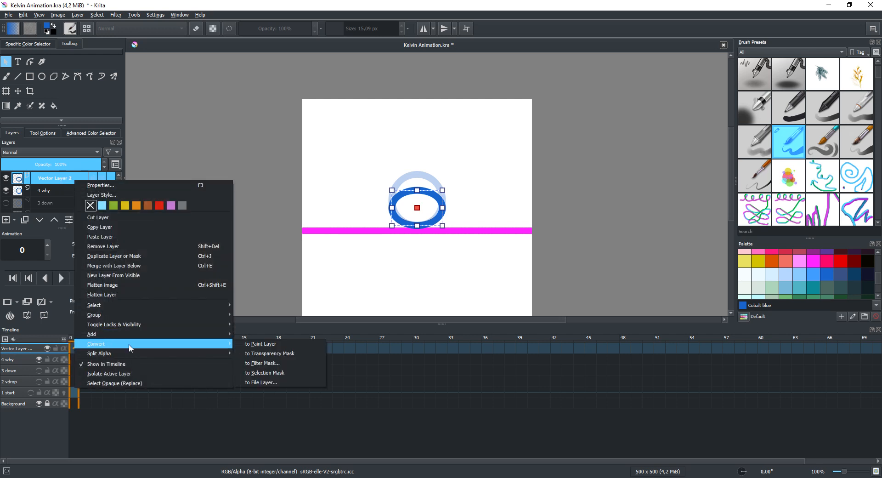
click(252, 344)
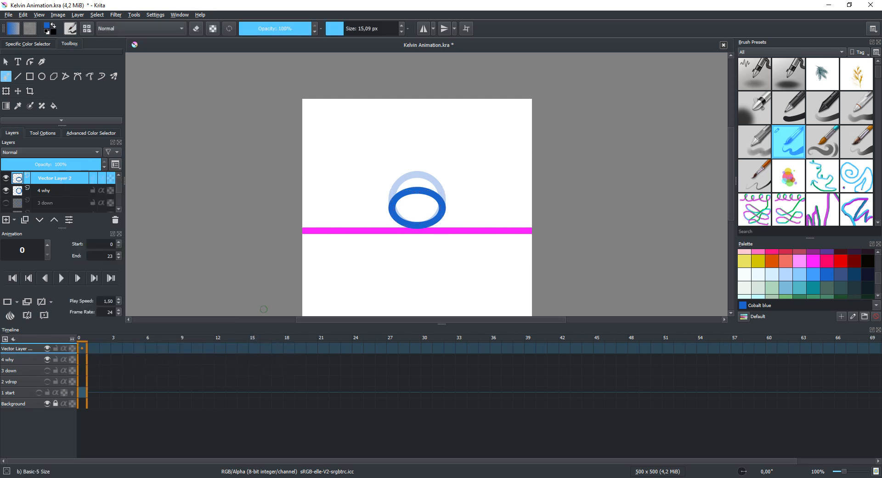
- Rename the converted paint layer "5 squish" and paste the copied Vector Layer 2 above it
double_click(46, 178)
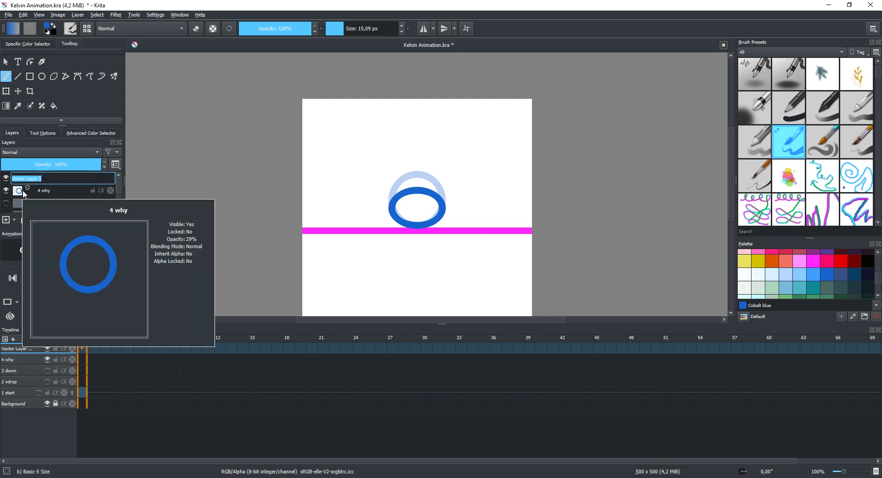
text(5 s)
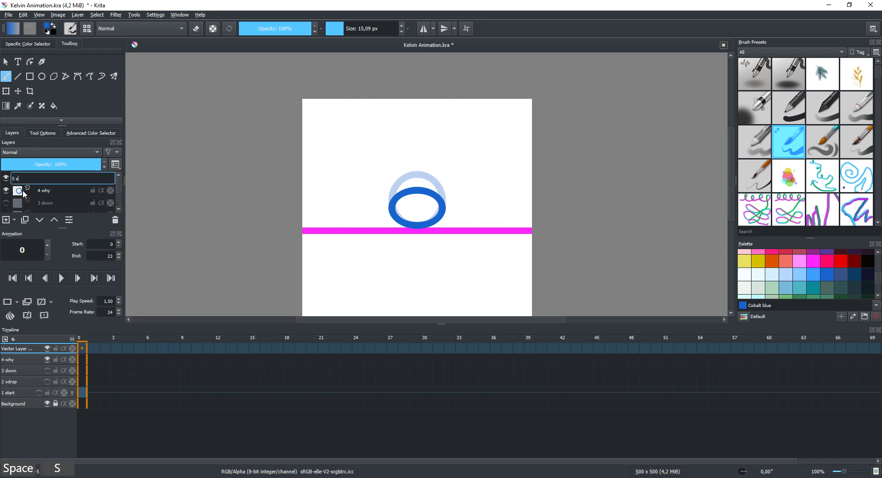
text(quish)
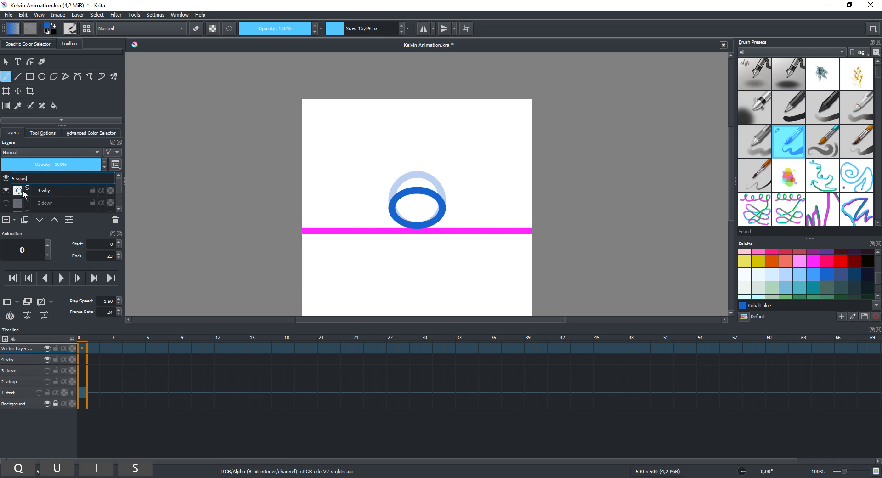
key(Return)
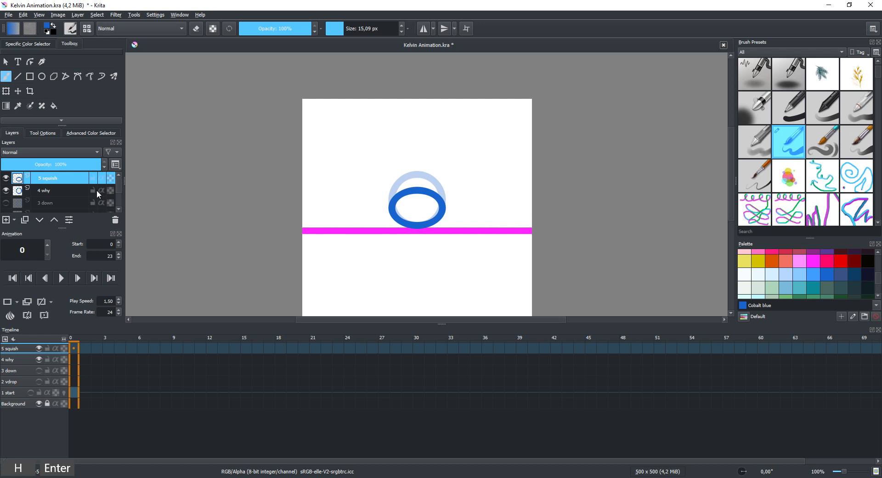
mouse_move(98, 189)
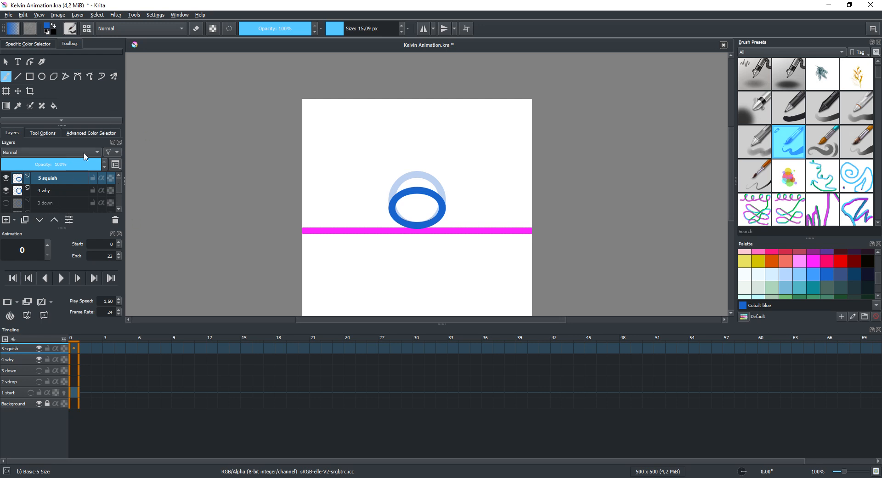
mouse_move(60, 184)
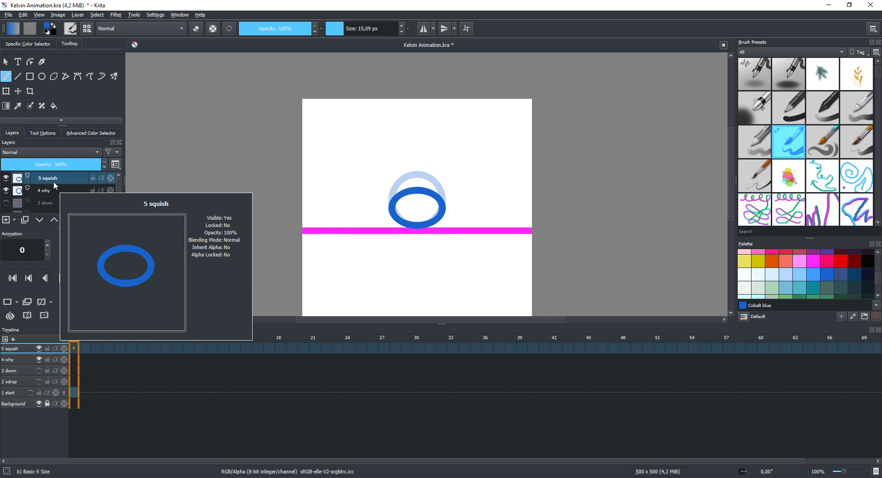
key(shift+Insert)
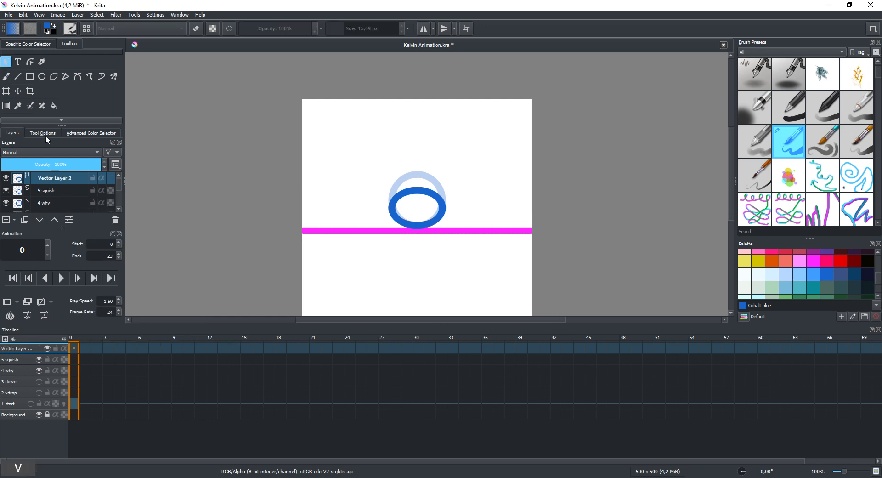
- Reshape the oval on Vector Layer 2 by stretching its top edge upward and raising its bottom edge off the magenta line
click(44, 178)
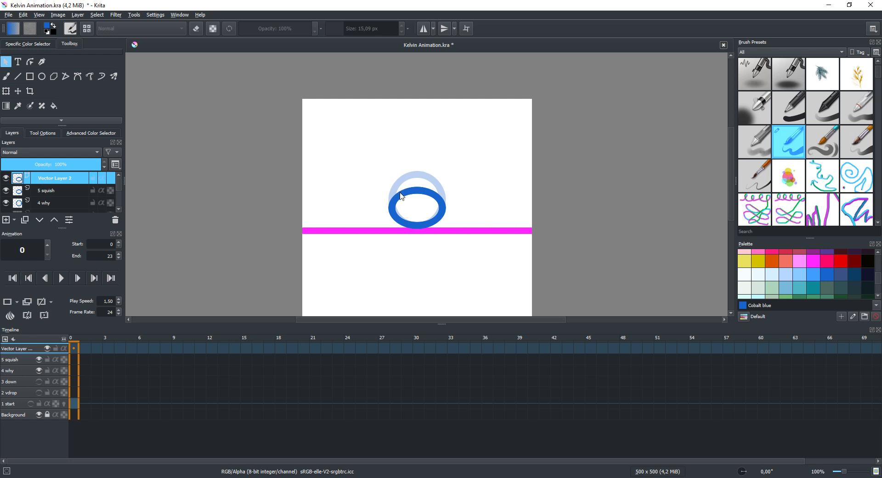
key(ctrl+v)
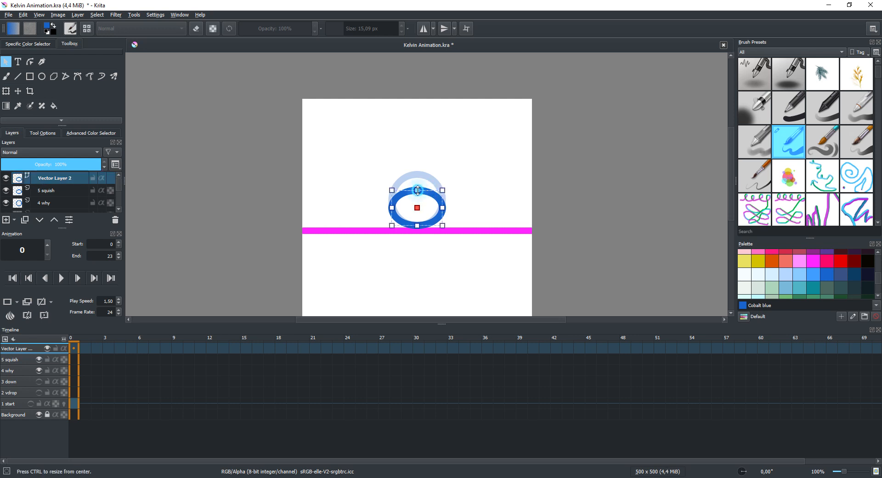
drag(417, 190, 412, 173)
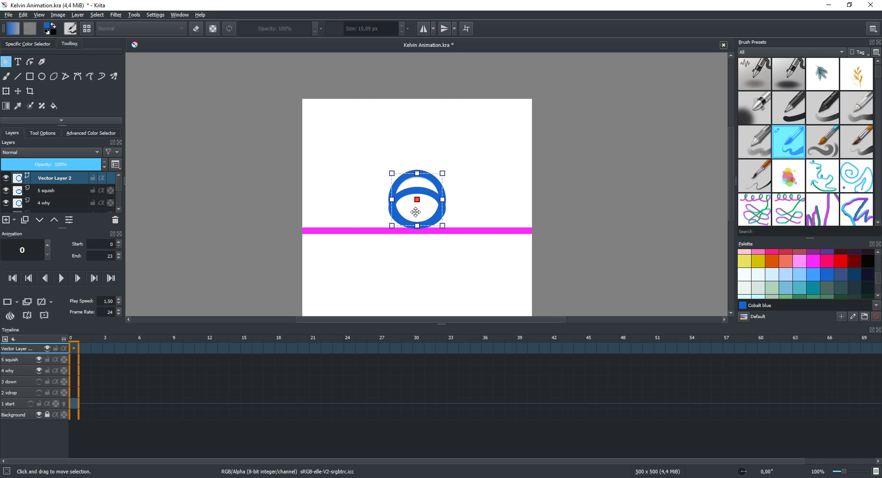
drag(417, 226, 419, 216)
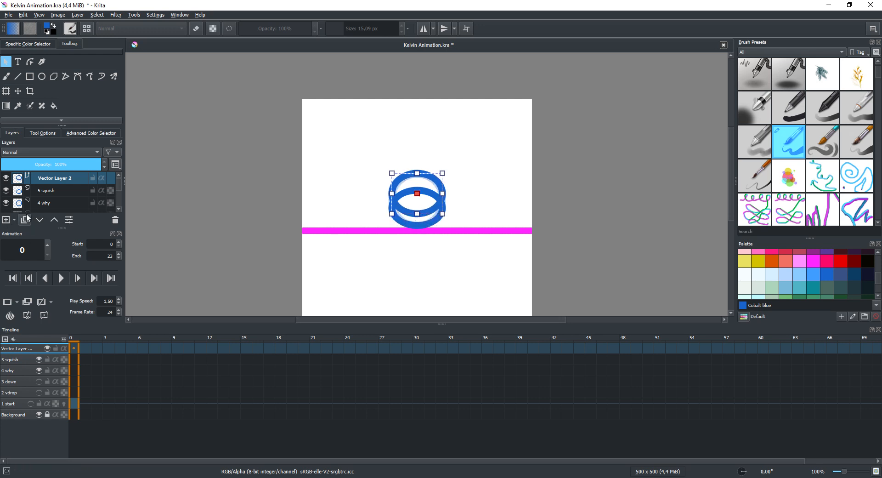
- Fade the "5 squish" layer to 35% opacity and hide the "4 why" layer with its opacity at 100%
click(40, 191)
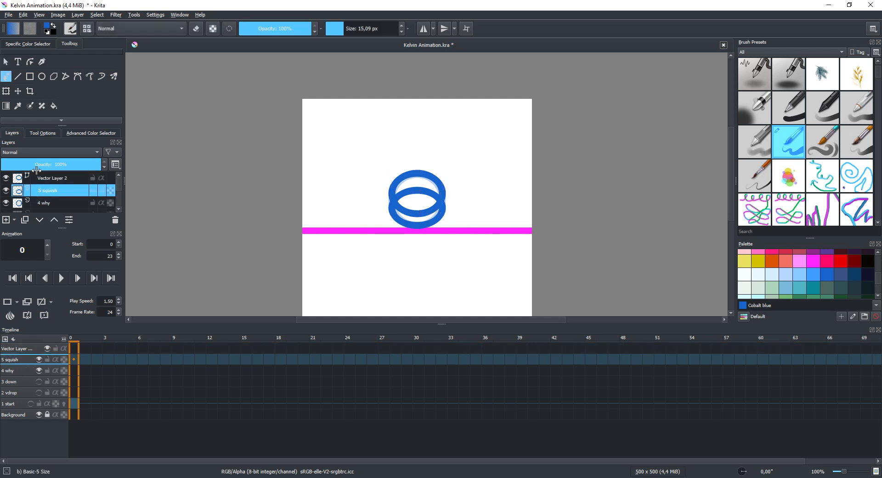
click(37, 166)
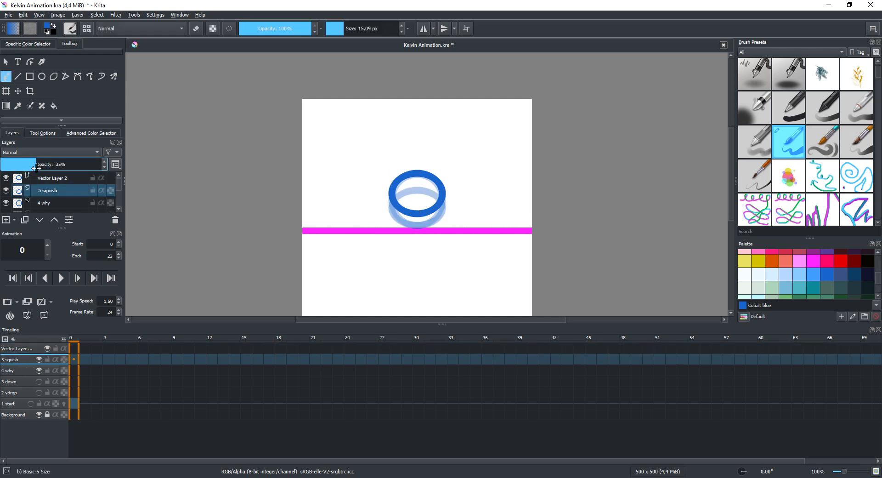
click(57, 201)
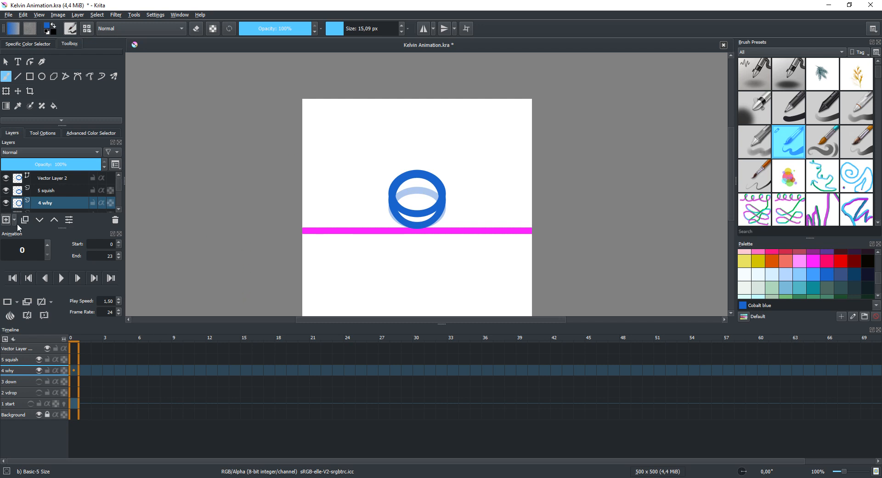
click(47, 191)
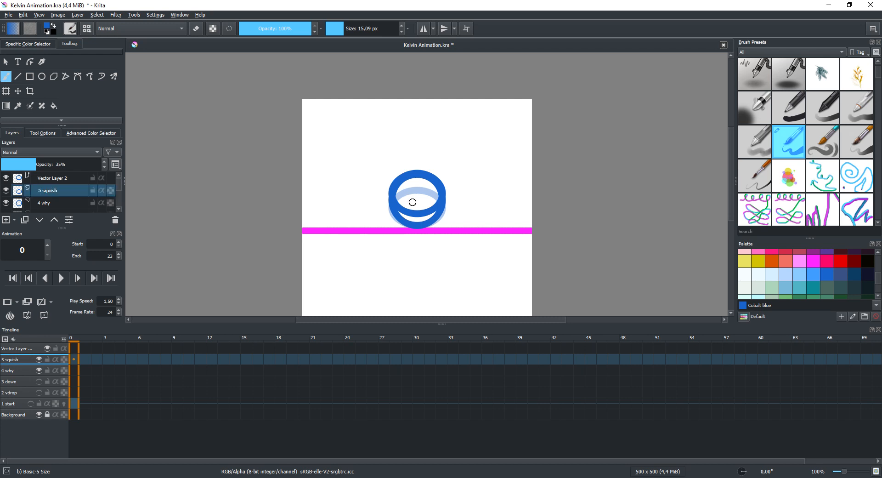
click(7, 203)
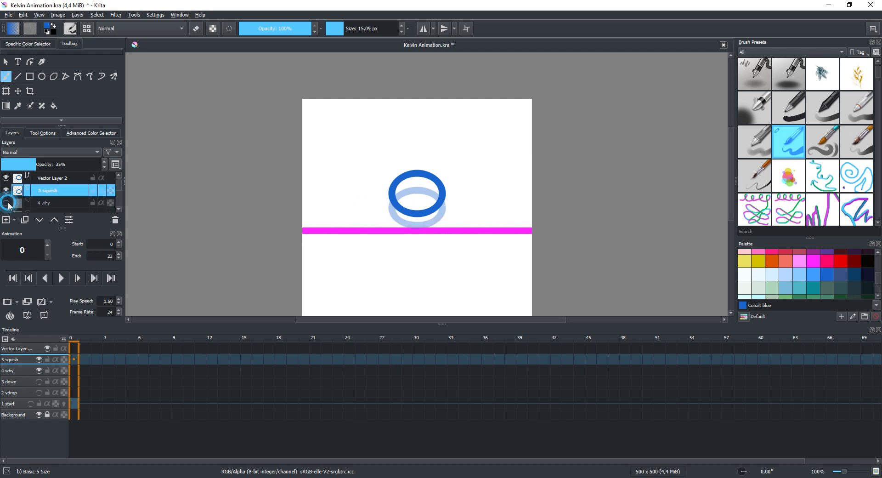
- Move the oval on Vector Layer 2 straight up so it only slightly overlaps the faded "5 squish" oval
click(53, 178)
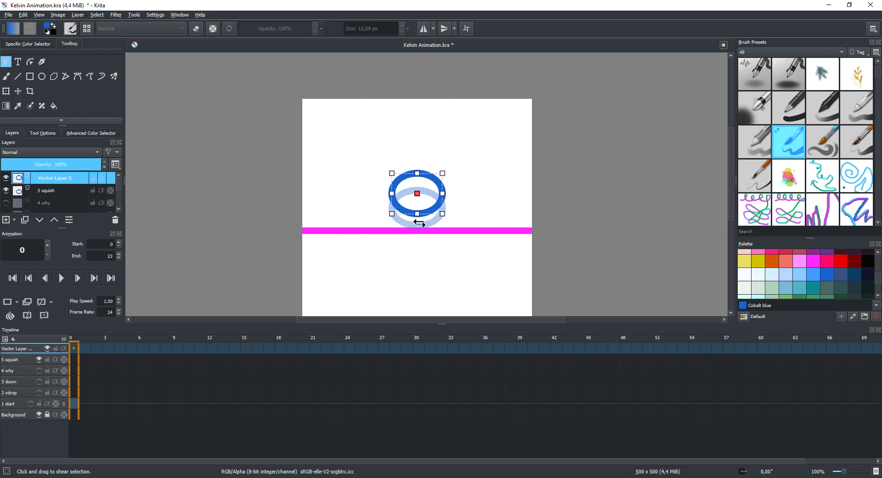
click(67, 192)
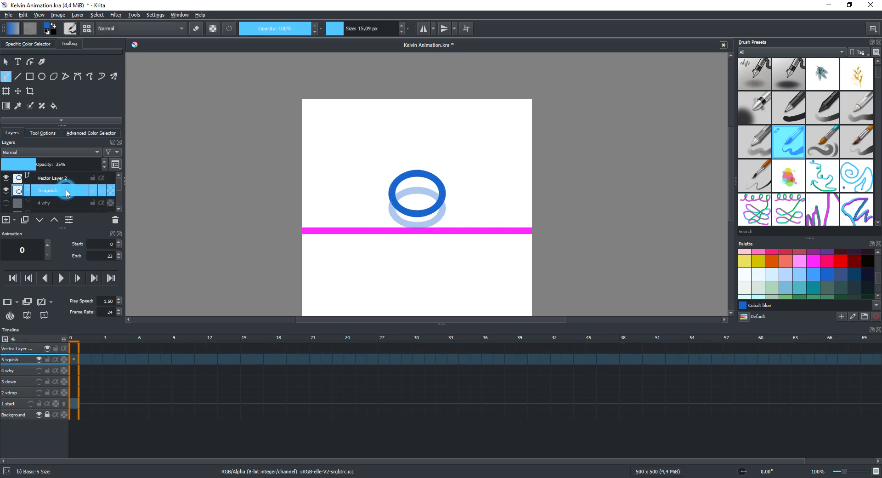
click(67, 179)
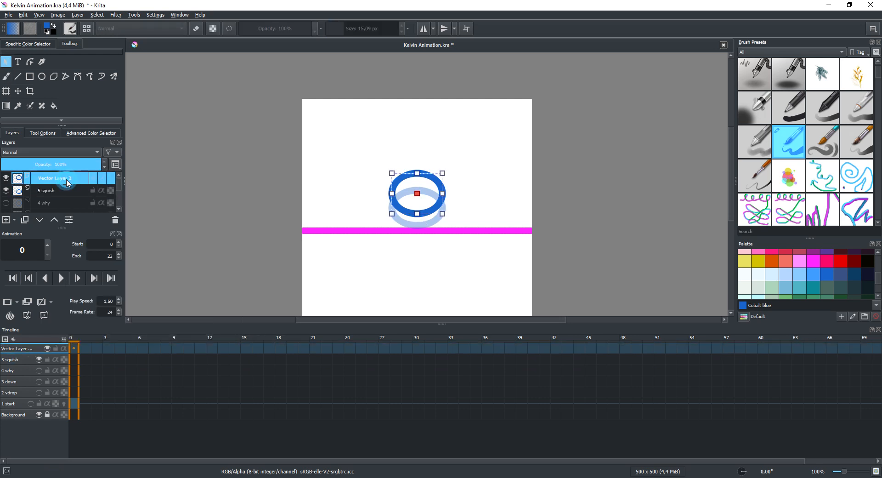
drag(417, 195, 417, 178)
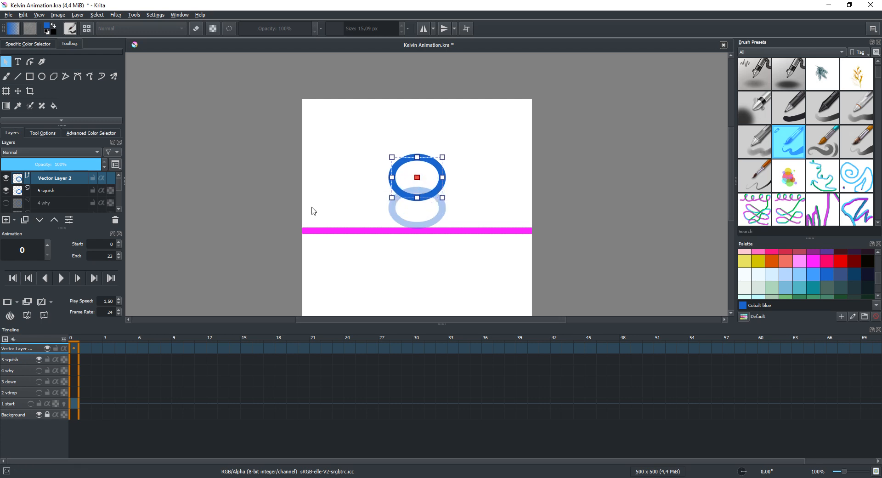
- Copy Vector Layer 2 with the raised oval and convert the original to a paint layer
right_click(55, 182)
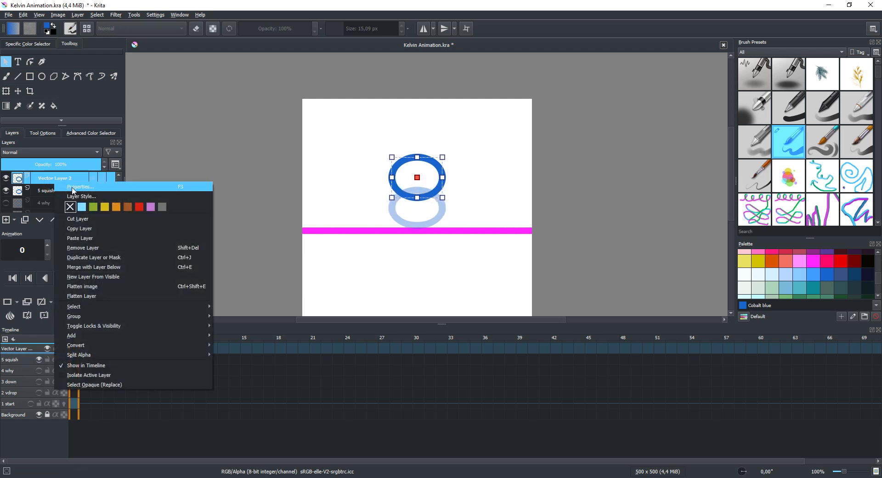
click(104, 225)
mouse_move(68, 181)
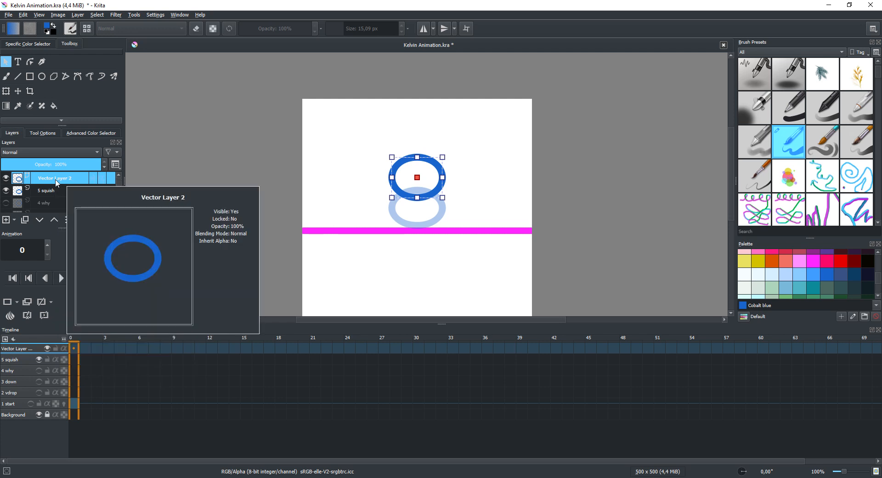
right_click(57, 180)
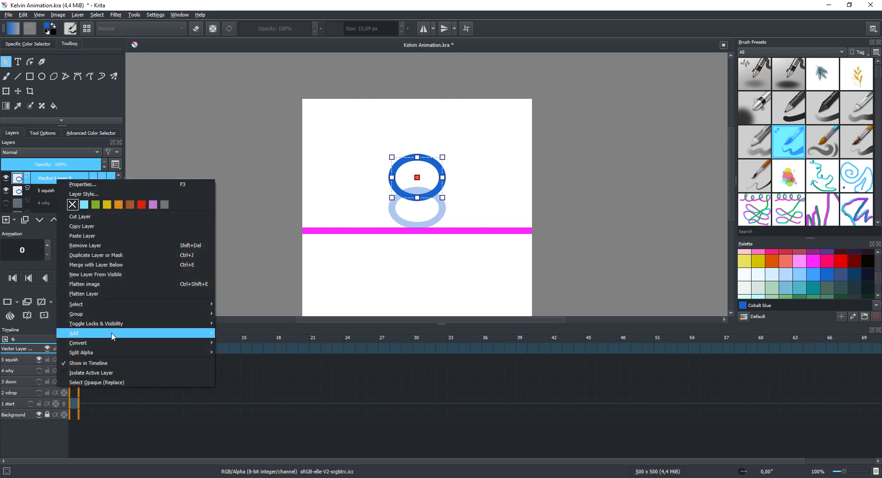
mouse_move(112, 344)
click(243, 346)
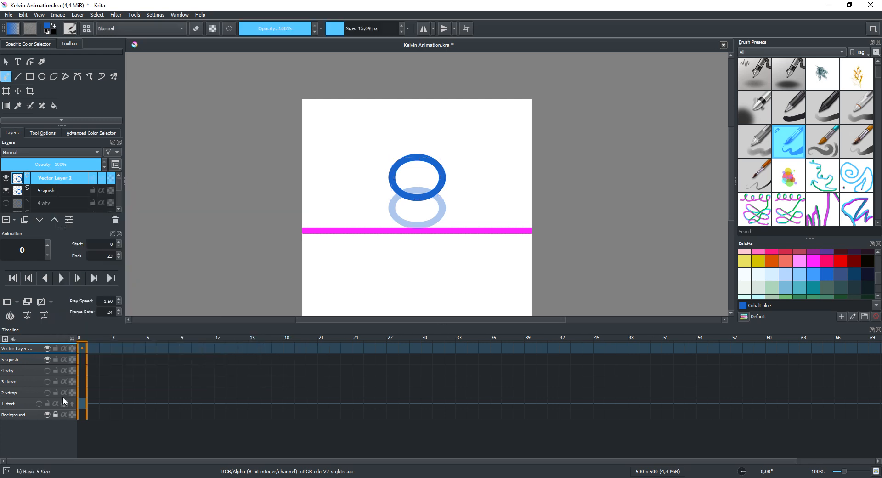
- Show the "1 start", "2 vdrop", "3 down" and "4 why" layers and set the "5 squish" layer's opacity to 100%
scroll(70, 195, down, 2)
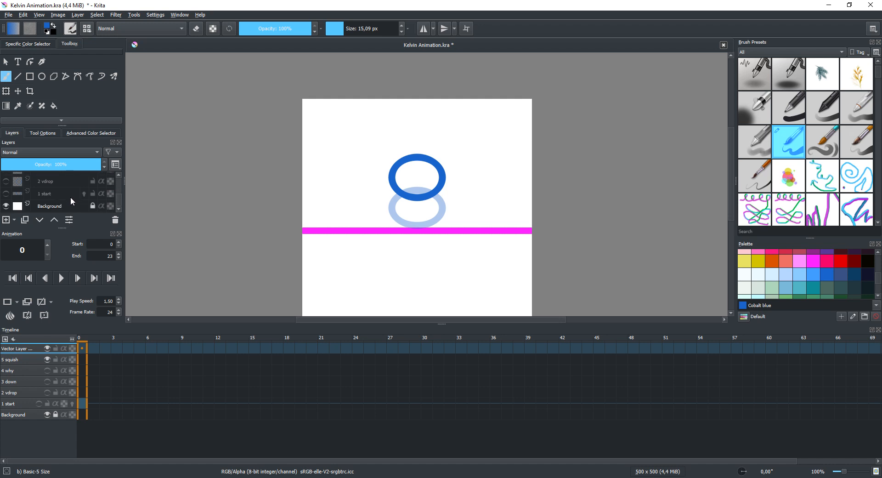
click(6, 193)
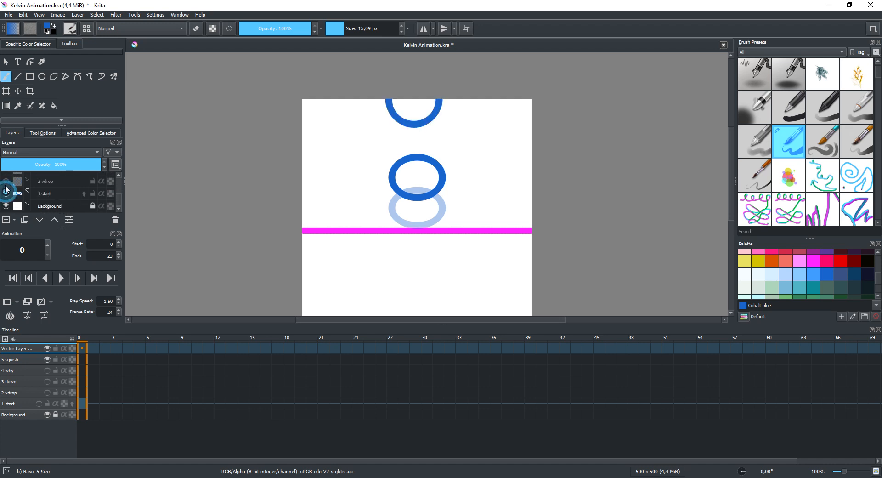
click(6, 181)
scroll(23, 186, up, 2)
click(6, 199)
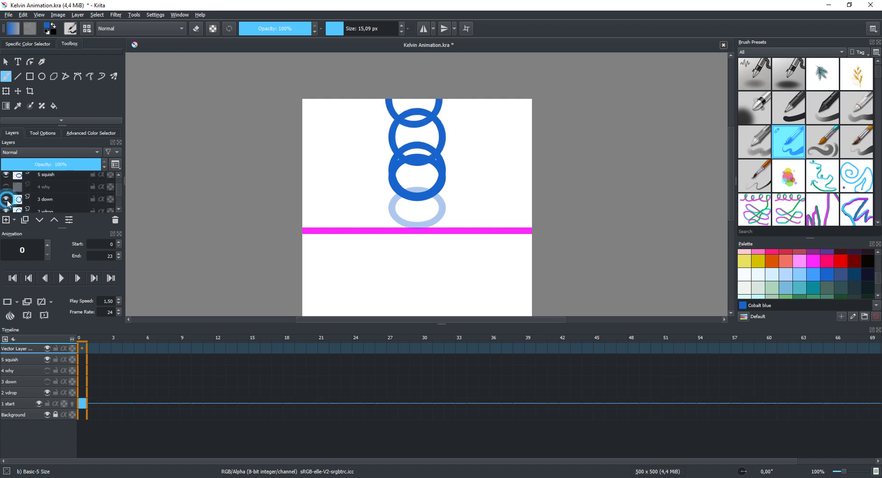
click(6, 187)
scroll(19, 198, up, 1)
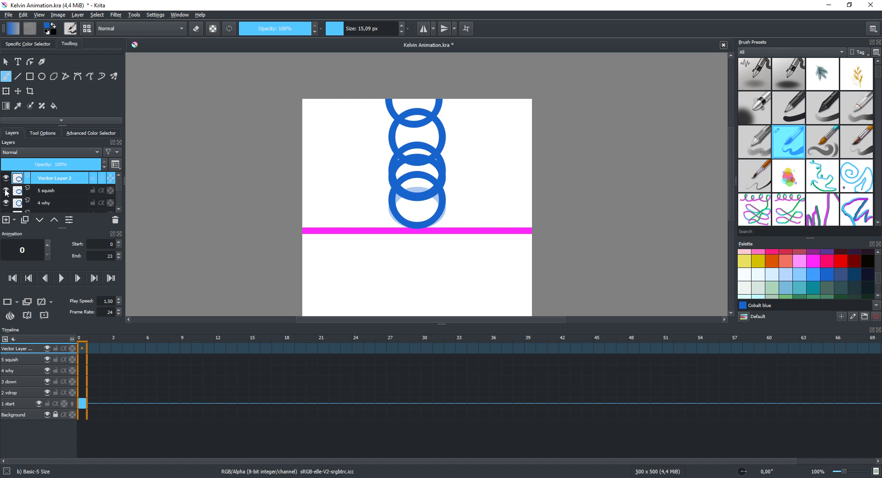
click(44, 193)
drag(44, 162, 104, 164)
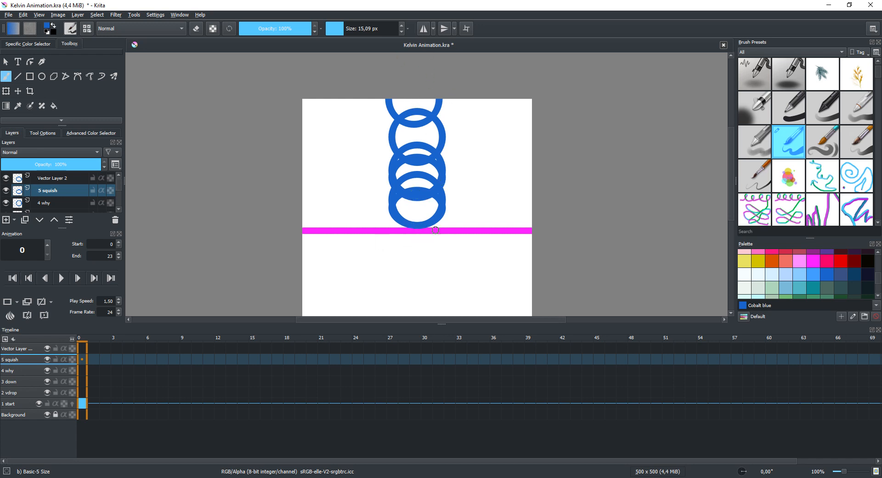
- Create a blank frame at frame 4 on the "1 start" layer's timeline
scroll(63, 193, down, 2)
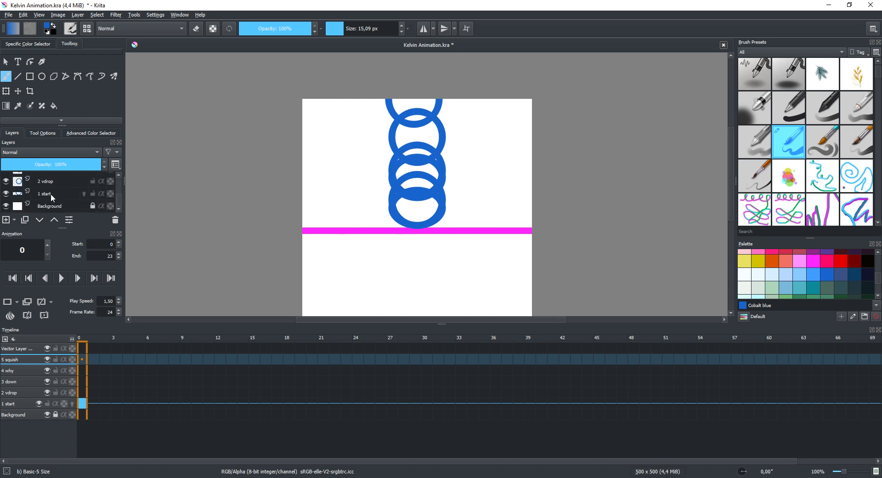
click(51, 194)
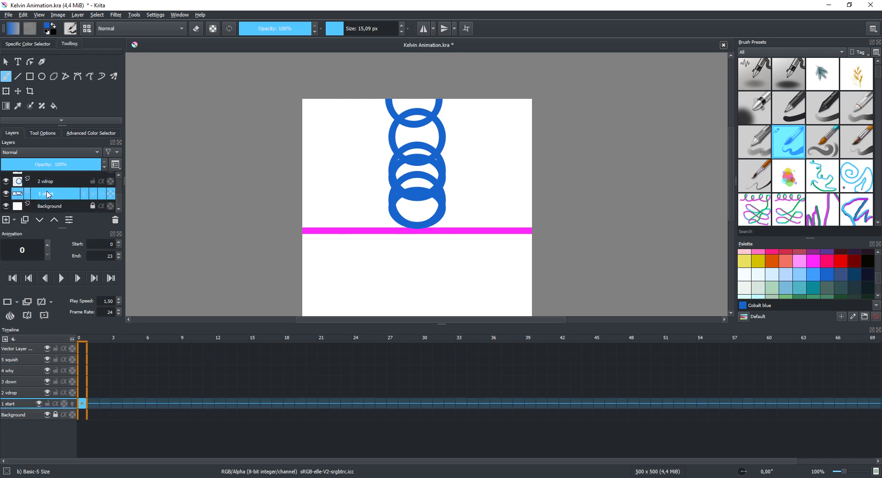
click(83, 407)
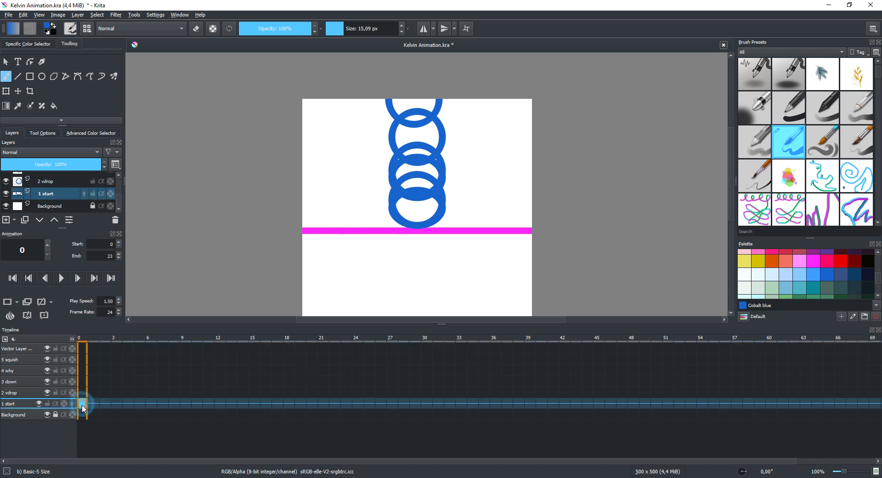
click(28, 303)
drag(87, 402, 125, 406)
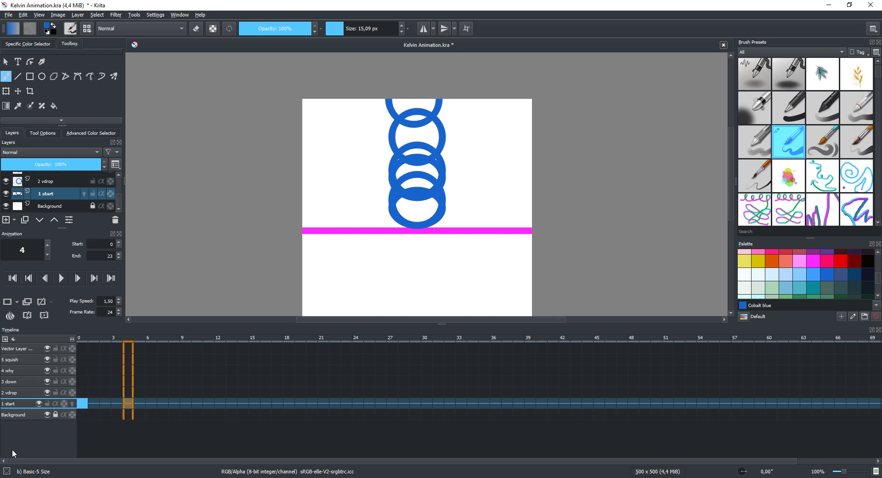
right_click(127, 403)
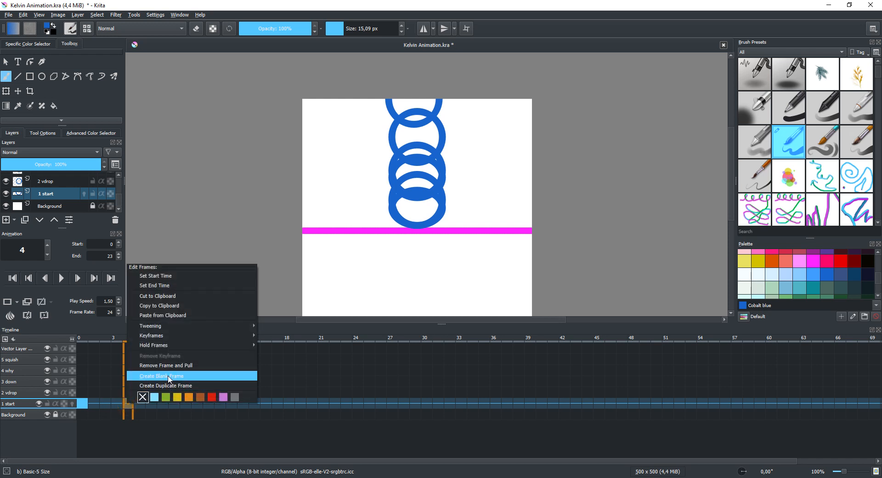
click(167, 375)
- Add a duplicate keyframe to the "2 vdrop" layer and move it from frame 0 to frame 4 on the timeline
click(128, 392)
click(18, 391)
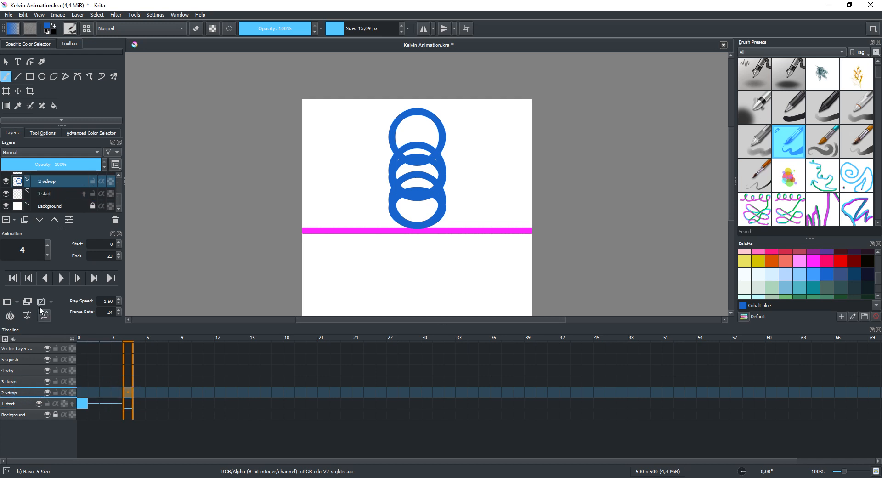
click(26, 301)
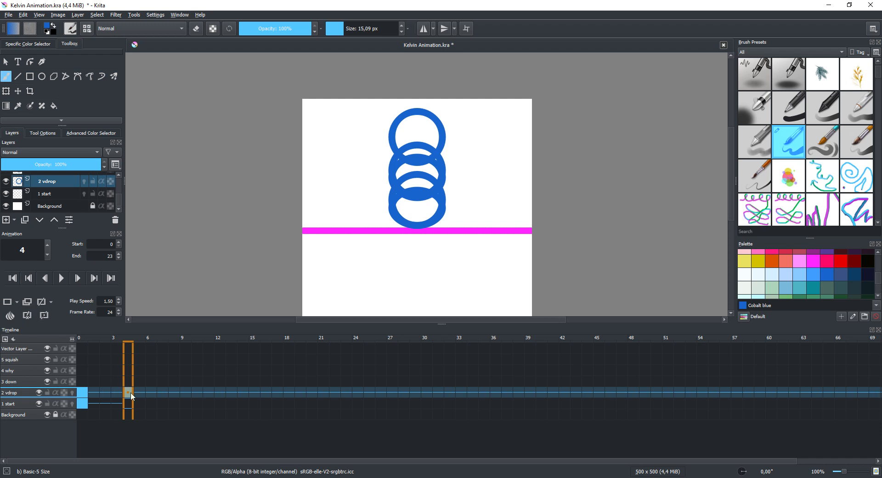
click(82, 390)
drag(88, 390, 129, 392)
- Create a blank frame at frame 8 on the "2 vdrop" layer's timeline
click(172, 393)
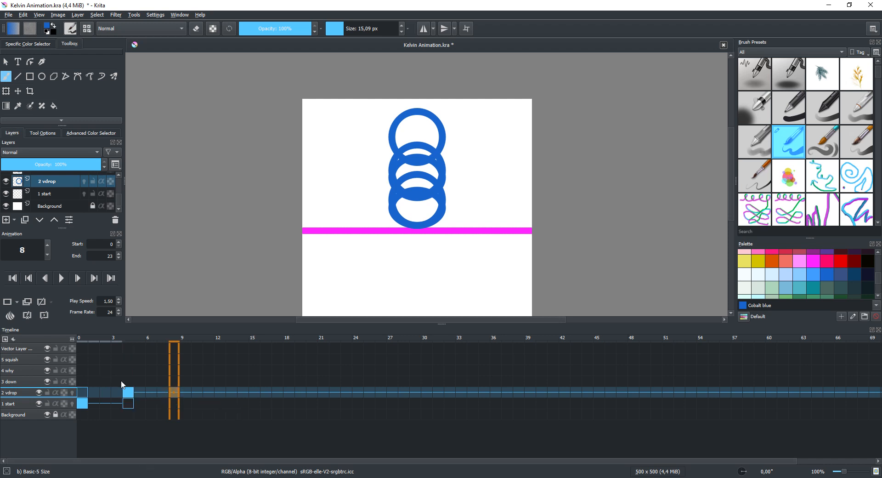
right_click(172, 392)
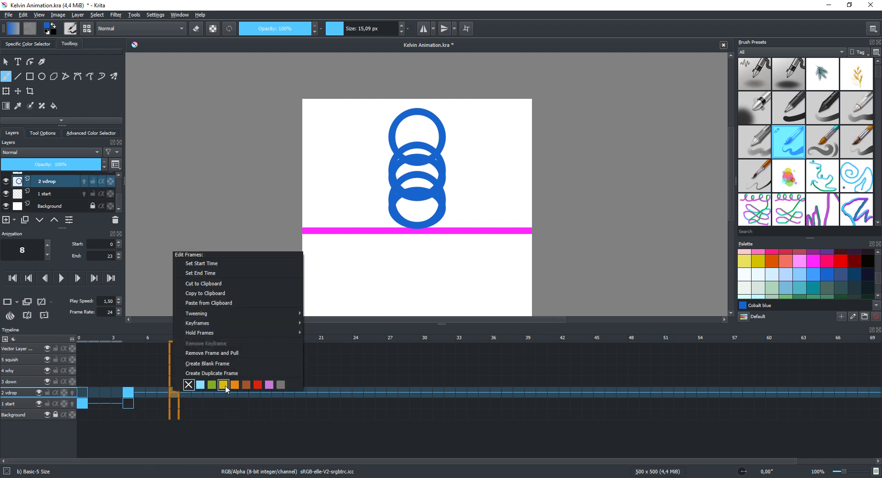
click(229, 366)
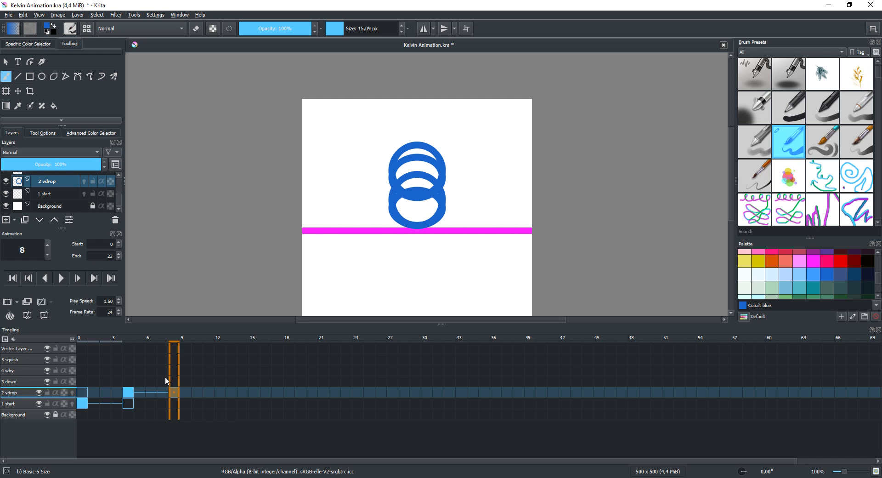
- Add a duplicate keyframe to the "3 down" layer and move it from frame 0 to frame 8
click(28, 381)
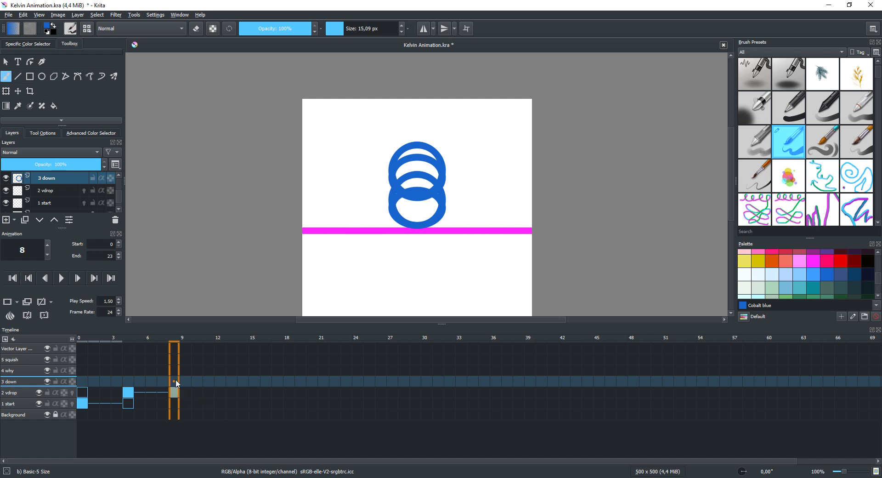
click(27, 301)
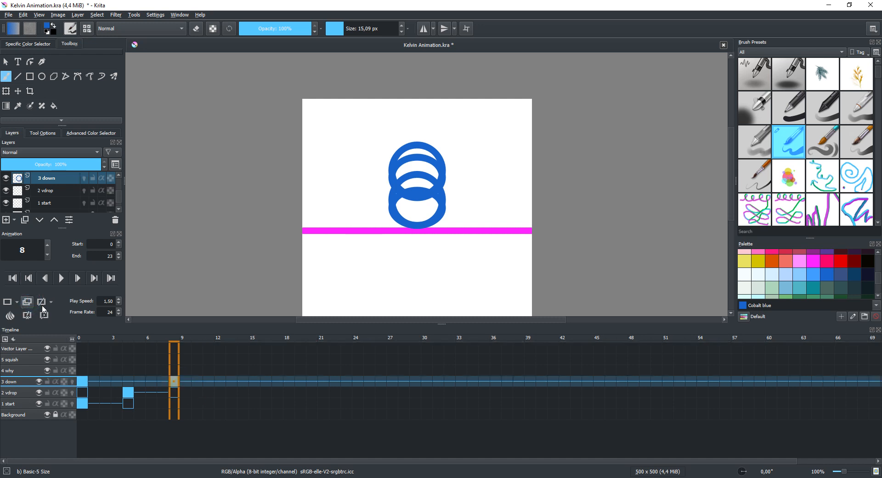
drag(84, 381, 174, 381)
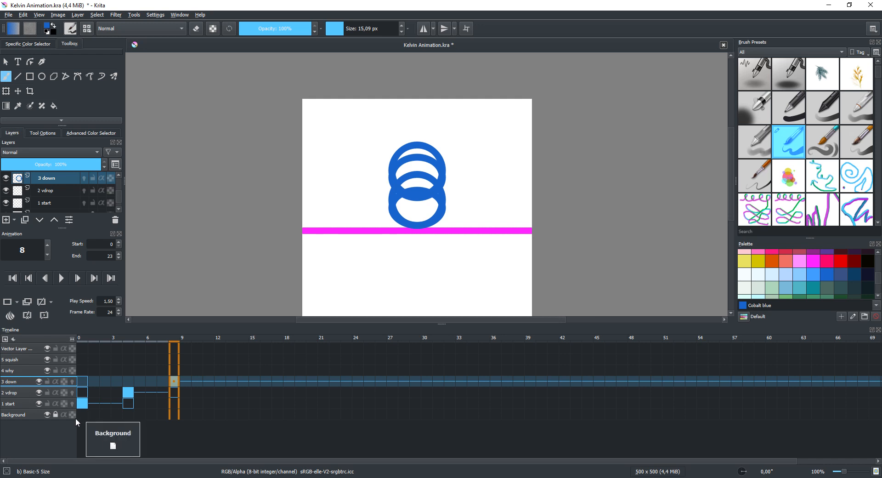
- Hide the "1 start" and "2 vdrop" layers and create a blank frame at frame 12 on the "3 down" layer
click(39, 402)
click(39, 392)
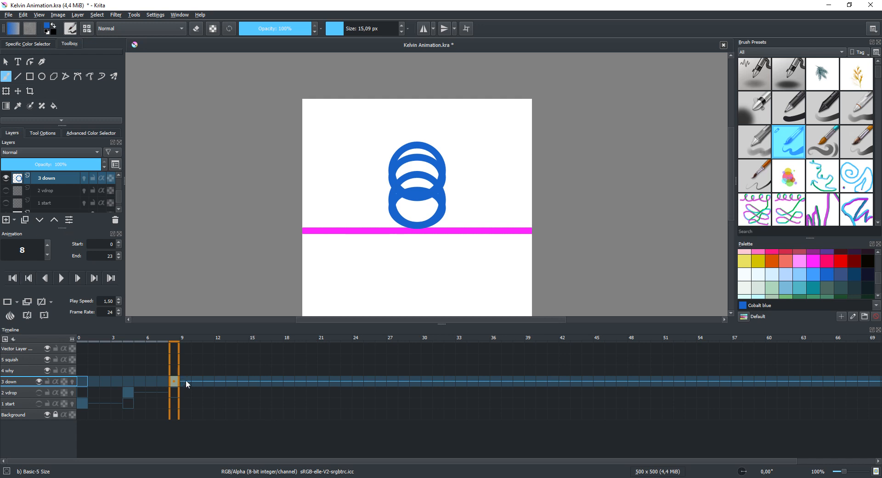
click(218, 381)
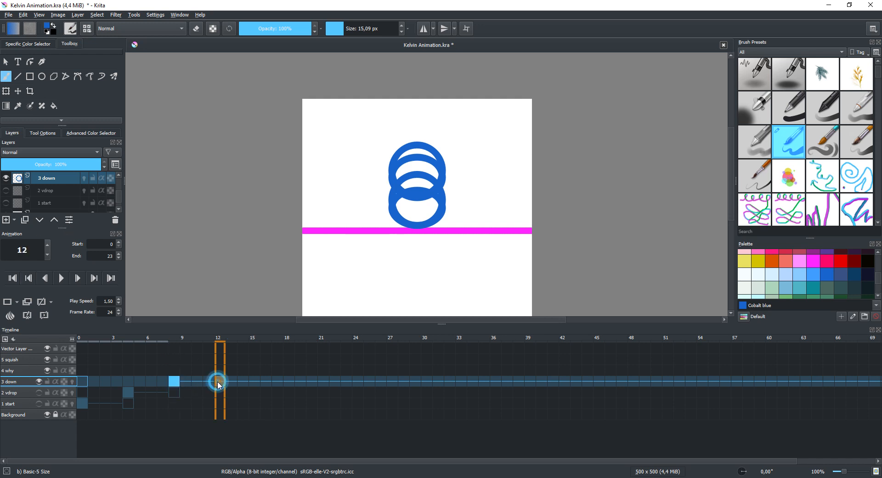
right_click(218, 380)
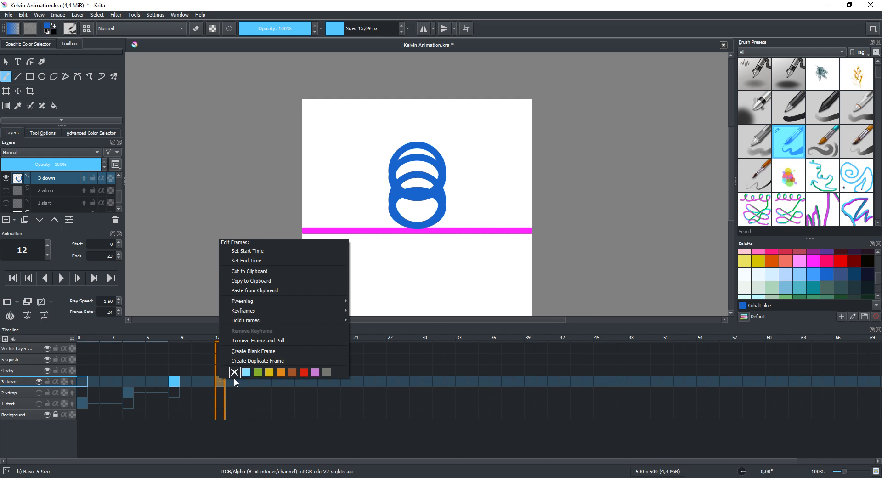
click(267, 360)
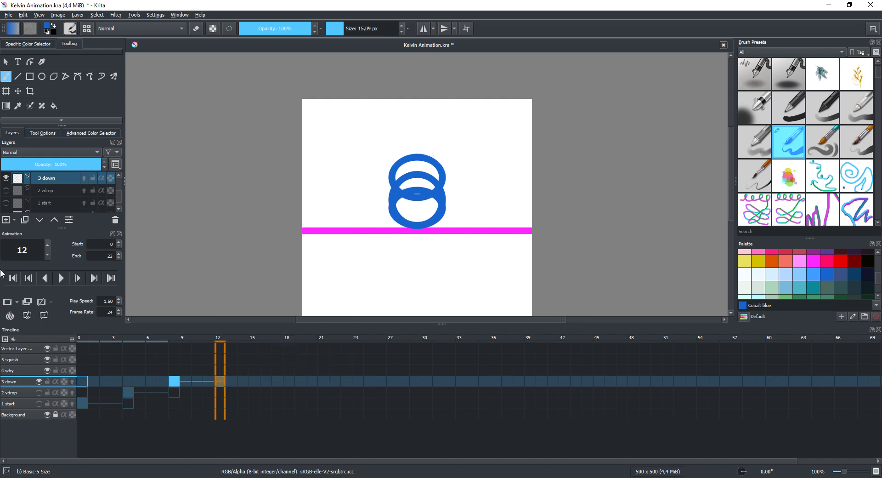
- Add a duplicate keyframe to the "4 why" layer and move it from frame 0 to frame 12
click(221, 372)
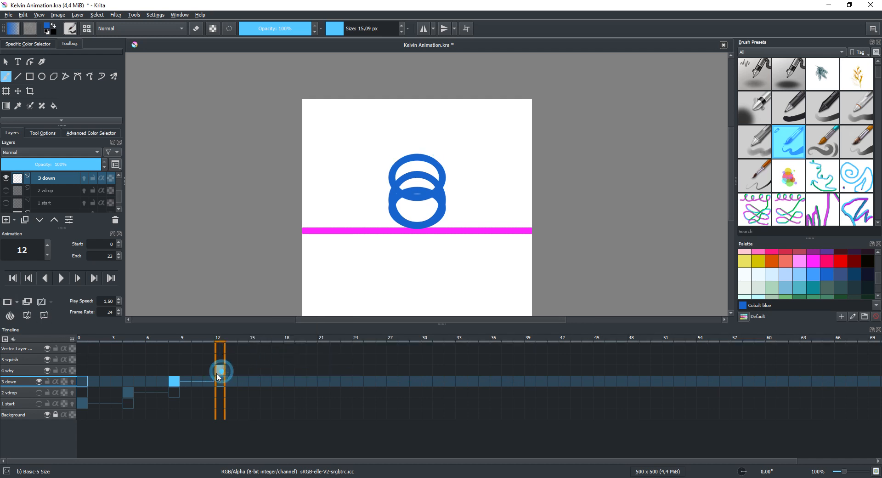
click(24, 370)
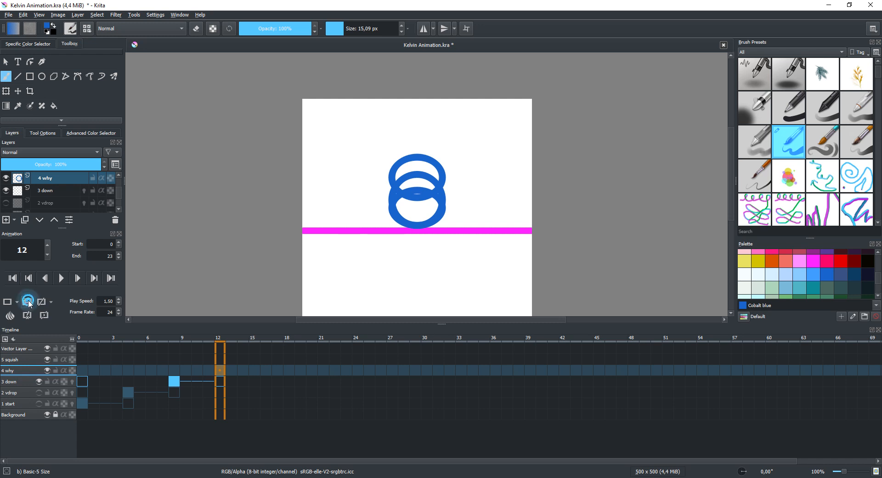
drag(83, 370, 219, 371)
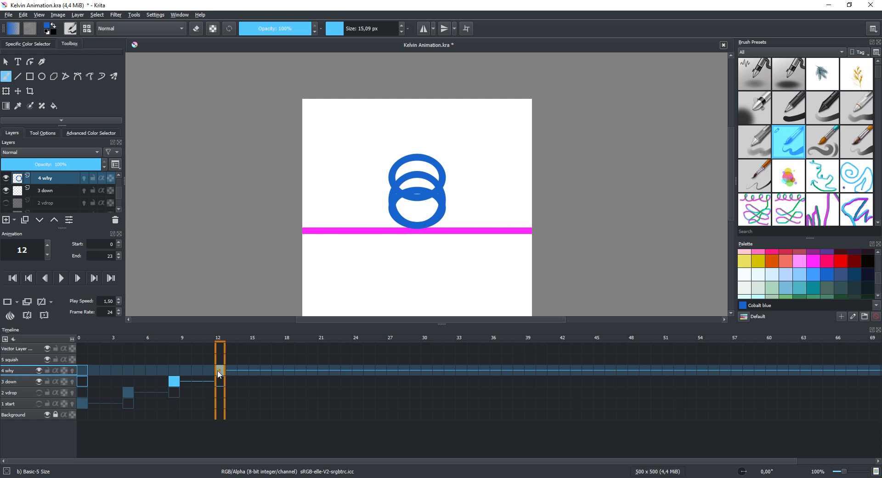
- Create a blank frame at frame 16 on the "4 why" layer's timeline
click(263, 370)
right_click(264, 372)
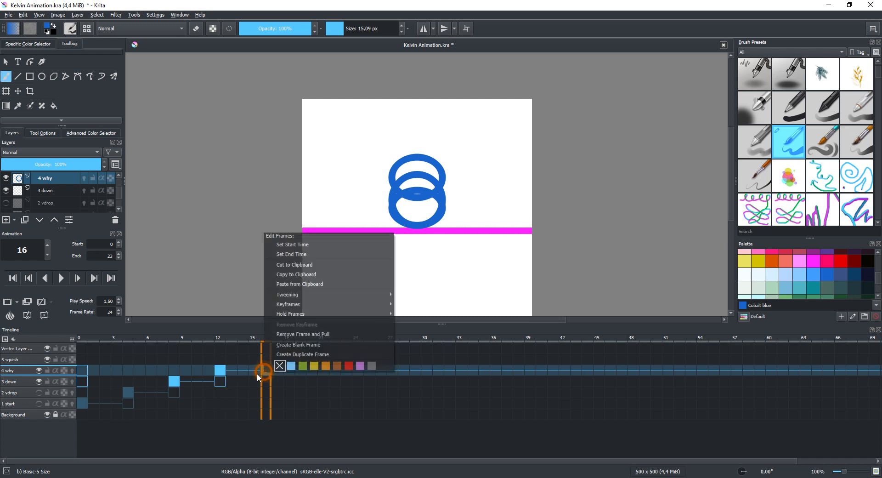
click(299, 344)
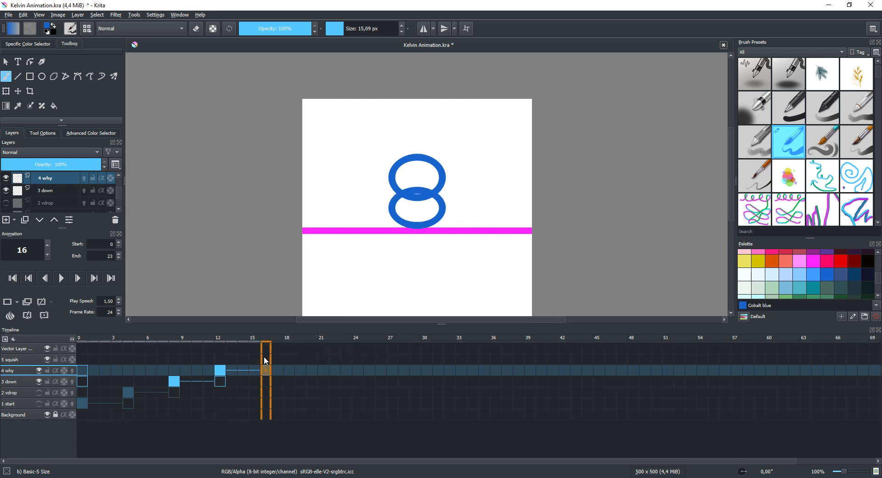
- Hide the "3 down" and "4 why" layers, and give "5 squish" a duplicate keyframe moved from frame 0 to frame 16
click(12, 360)
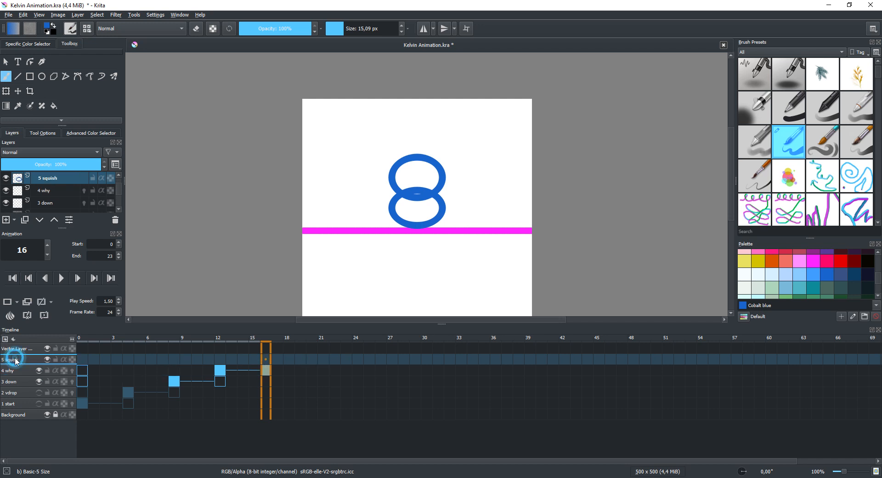
click(266, 359)
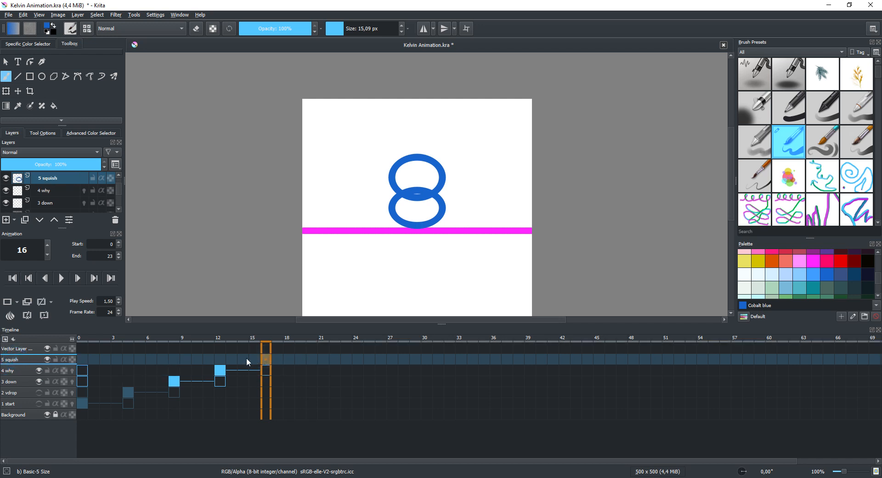
click(40, 383)
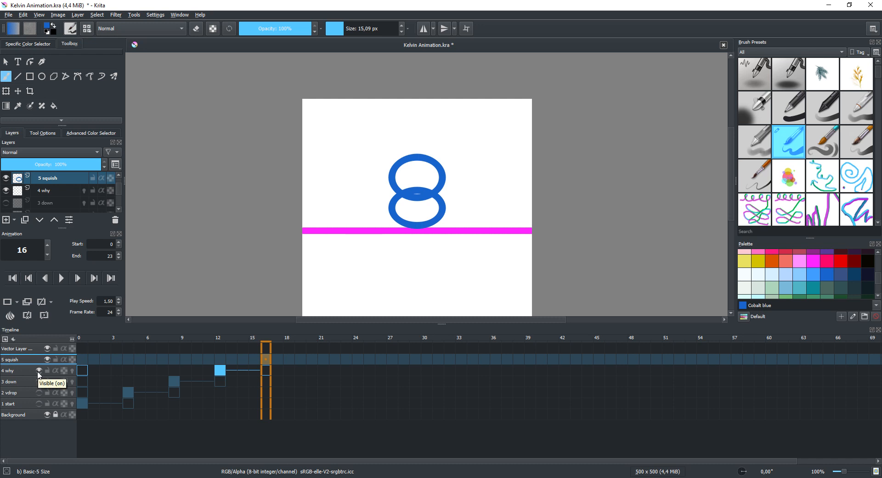
click(38, 371)
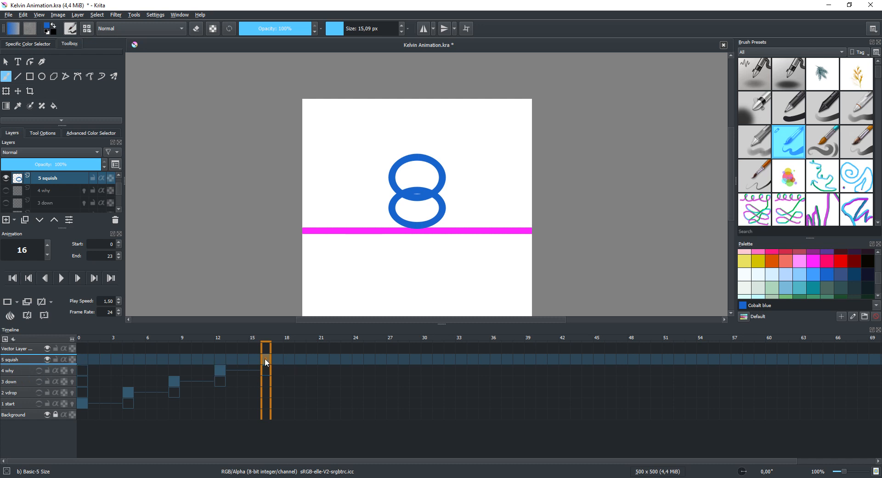
click(27, 302)
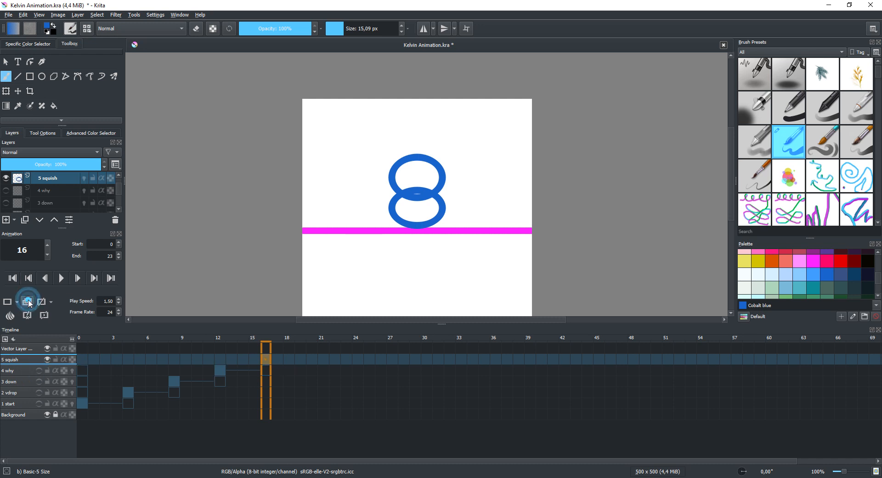
drag(84, 362, 266, 360)
- Create a blank frame at frame 20 on the "5 squish" layer's timeline and hide that layer
key(period)
key(period)
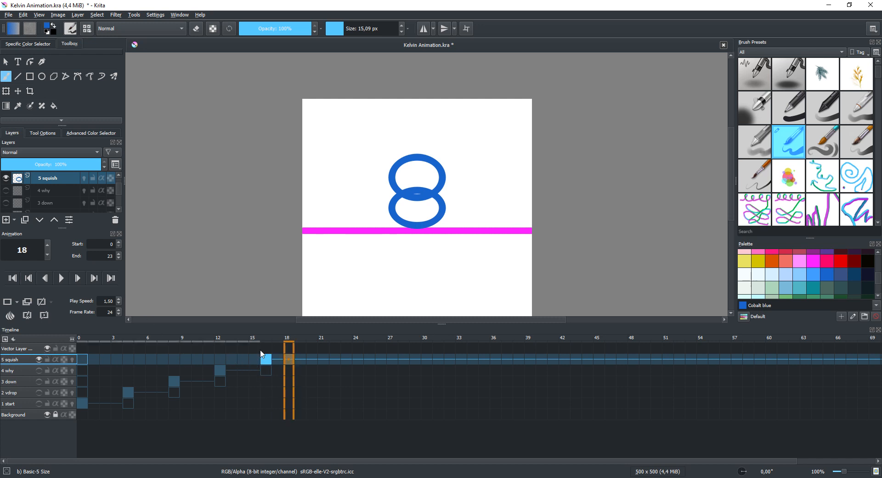
click(39, 360)
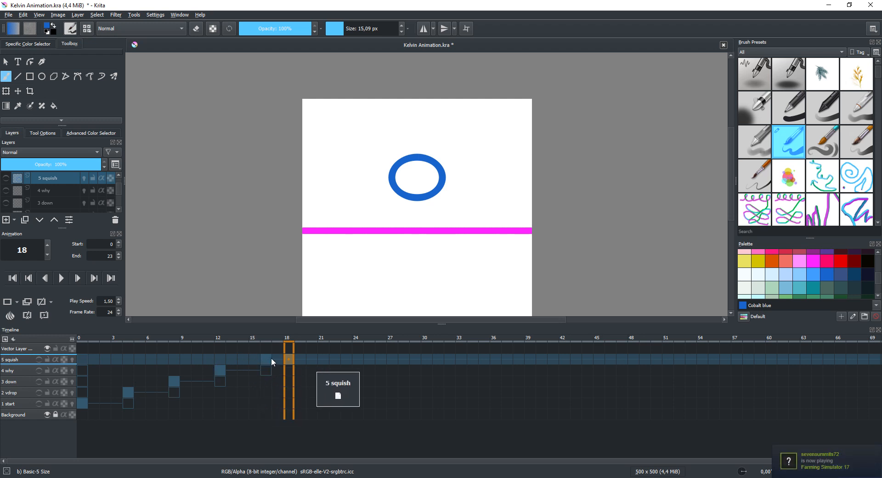
click(311, 359)
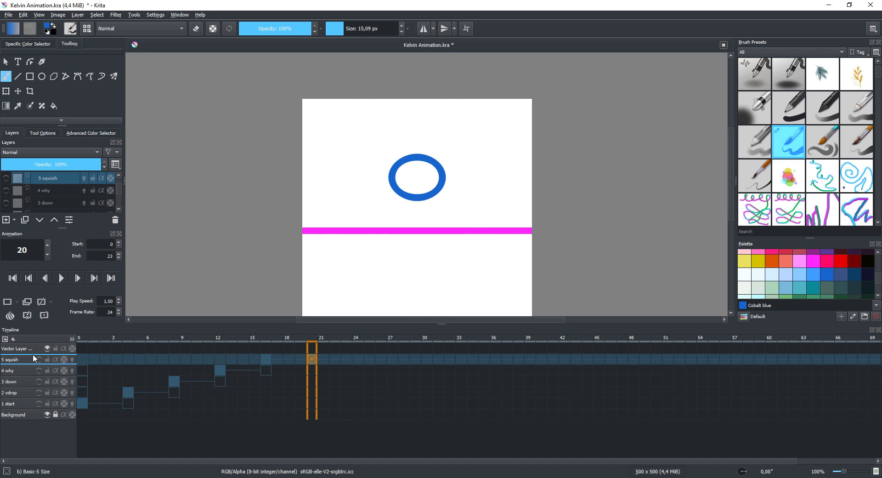
click(39, 358)
right_click(311, 359)
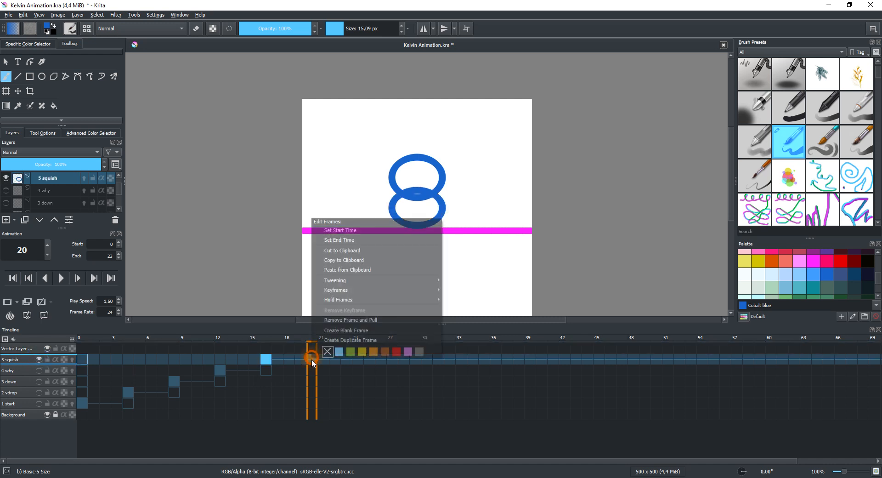
click(357, 331)
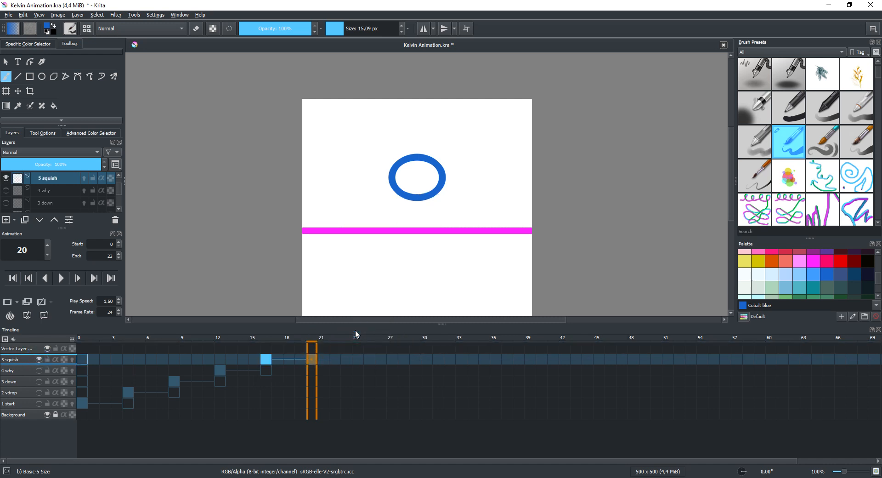
click(40, 359)
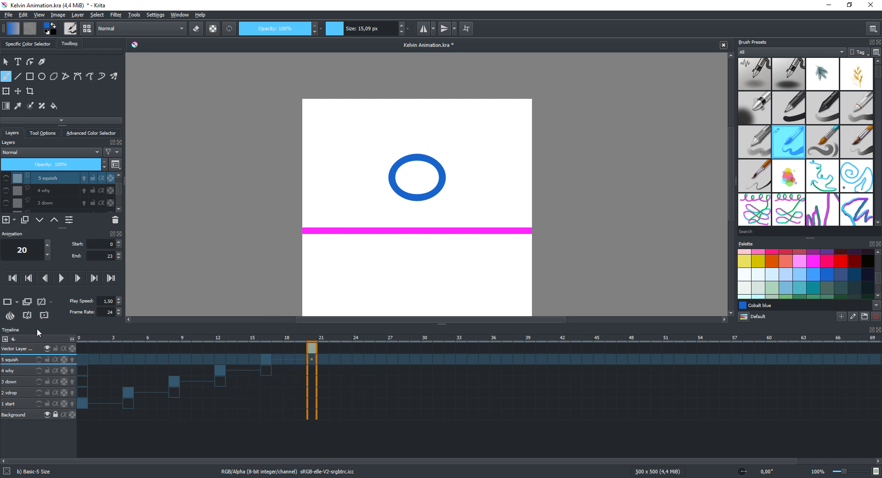
- Add a duplicate keyframe to Vector Layer 2 and move it from frame 0 to frame 20
click(17, 348)
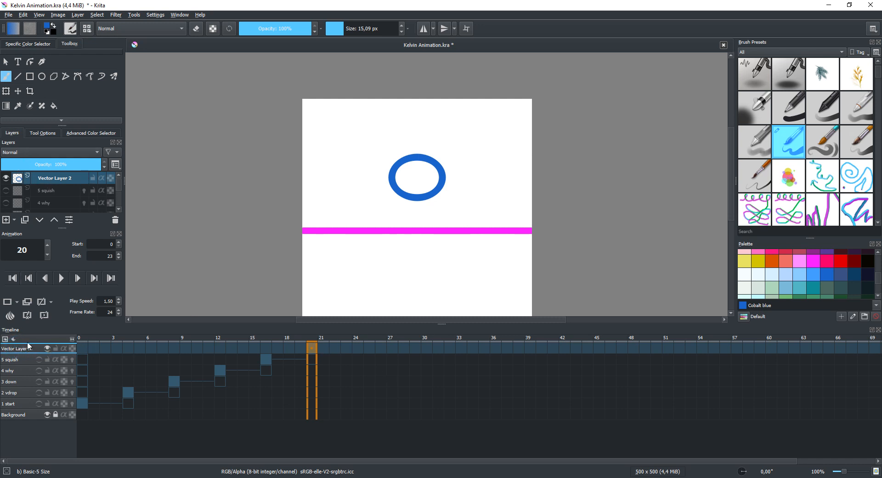
click(26, 304)
drag(92, 351, 321, 348)
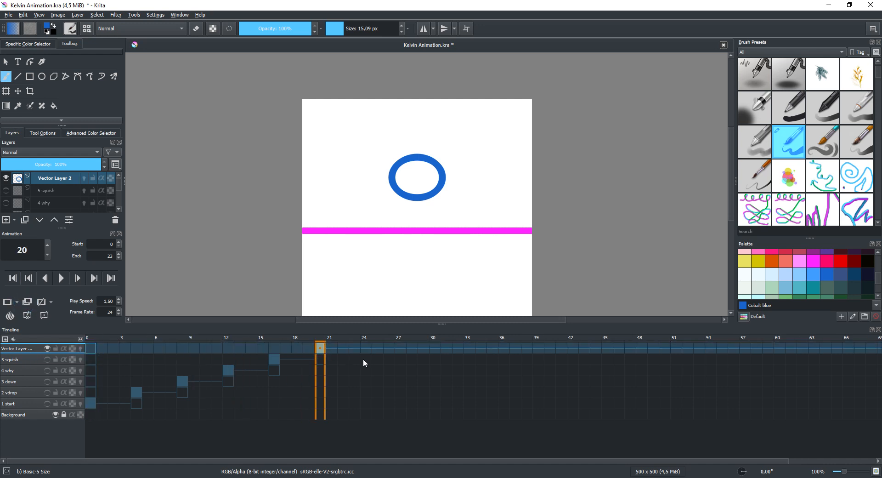
- Set the animation's end time to frame 24 and create a blank frame there on Vector Layer 2
click(364, 350)
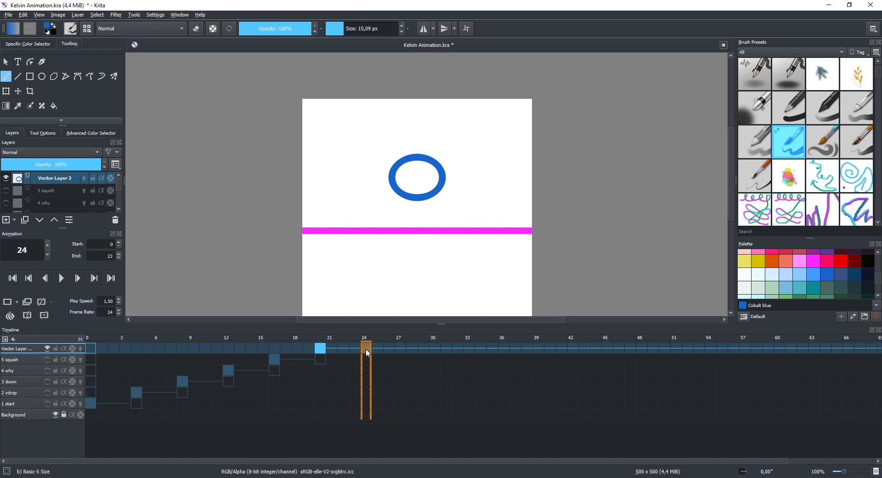
right_click(365, 348)
click(396, 372)
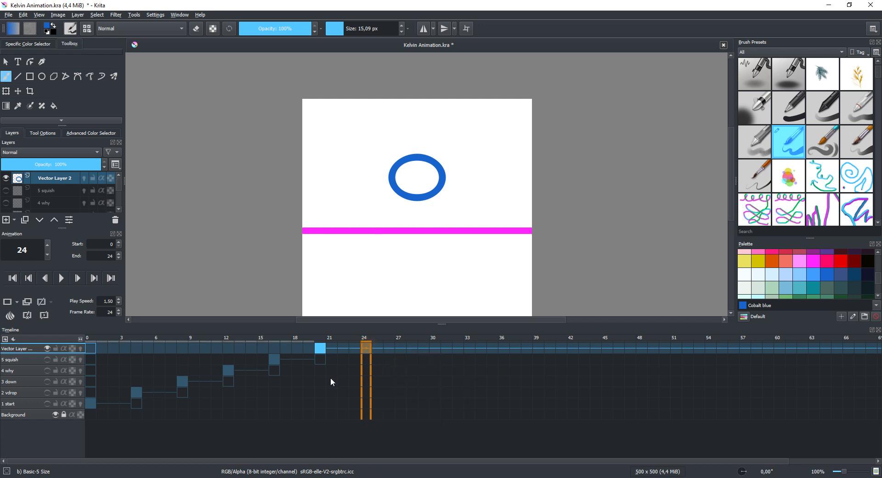
right_click(365, 348)
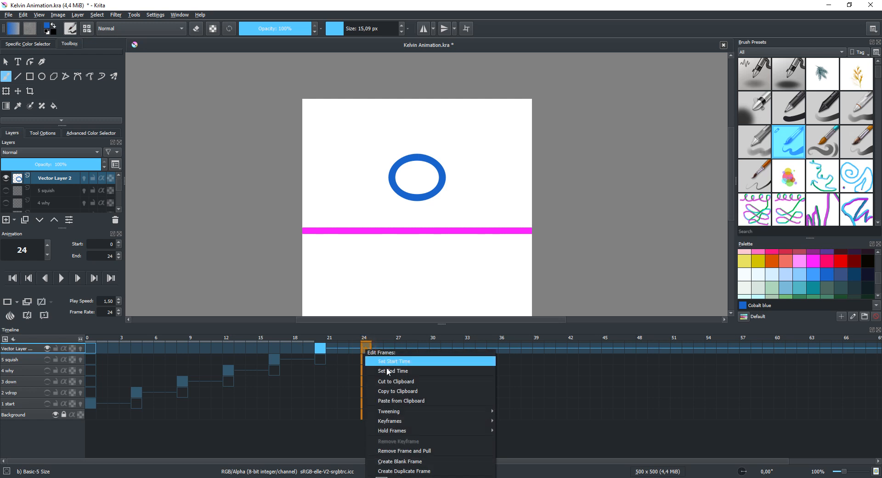
click(415, 461)
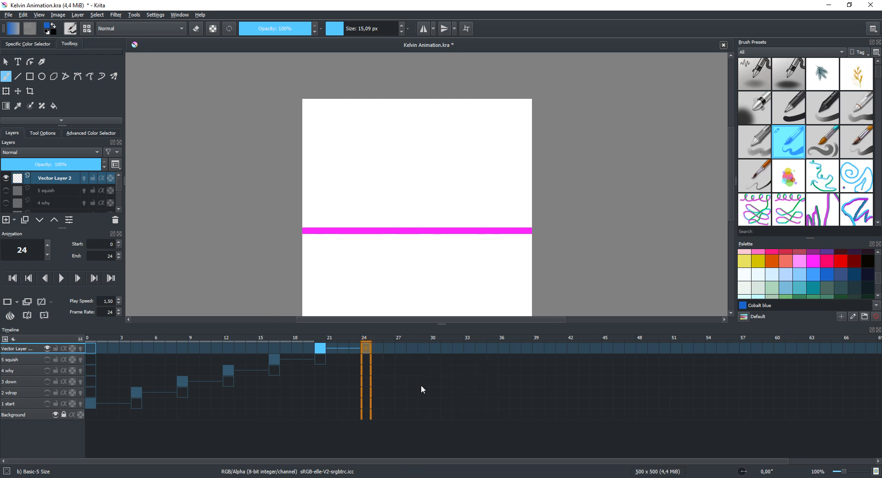
- Return to frame 0, show all the hidden pose layers from "5 squish" down to "1 start", and play the animation
click(90, 414)
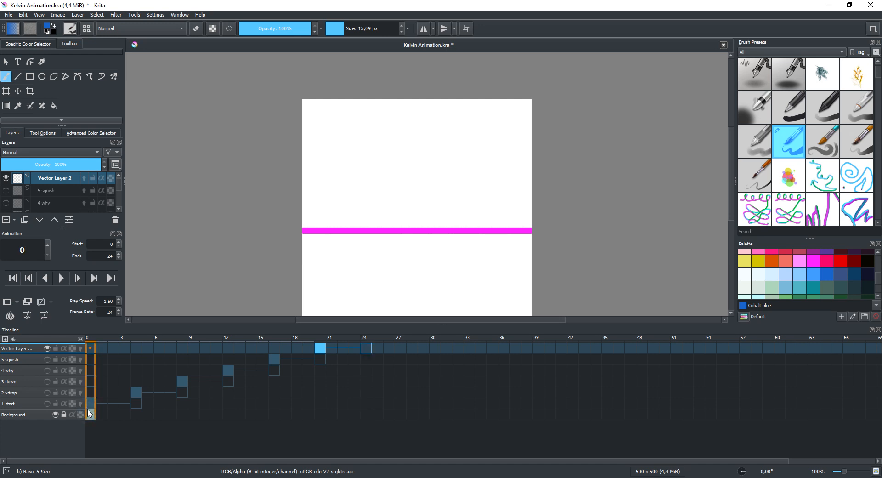
click(46, 359)
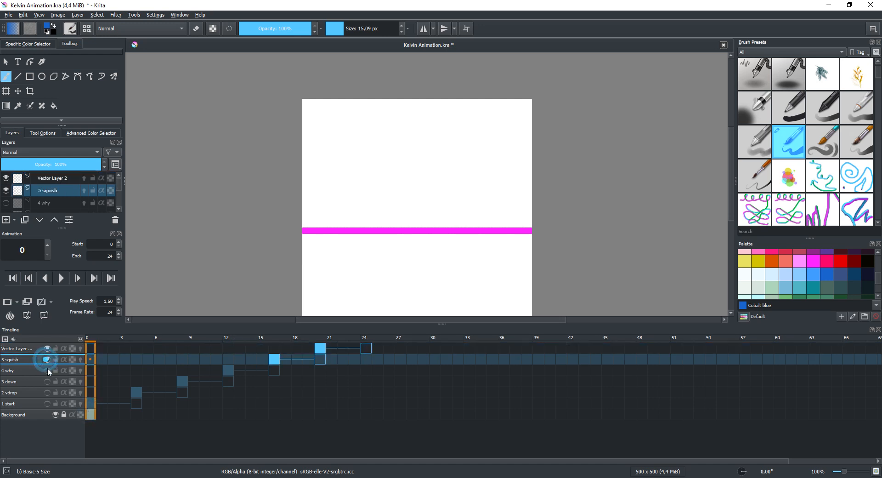
click(46, 370)
click(46, 381)
click(46, 392)
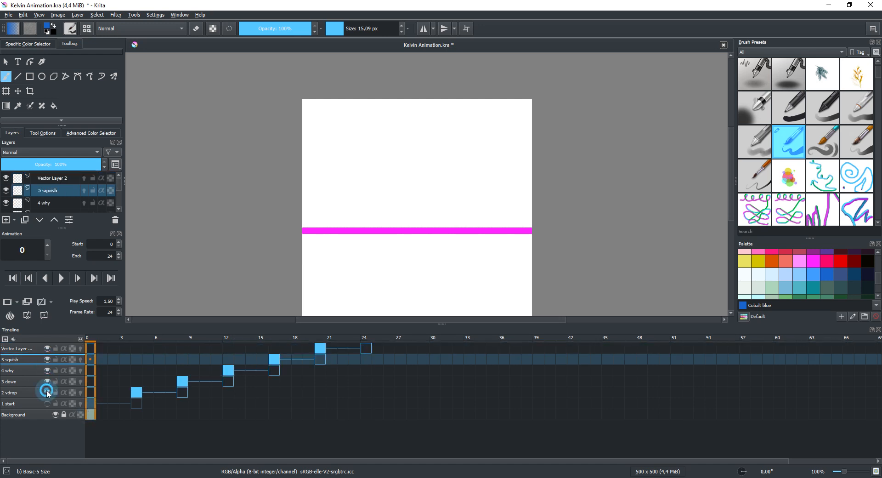
click(47, 403)
mouse_move(146, 477)
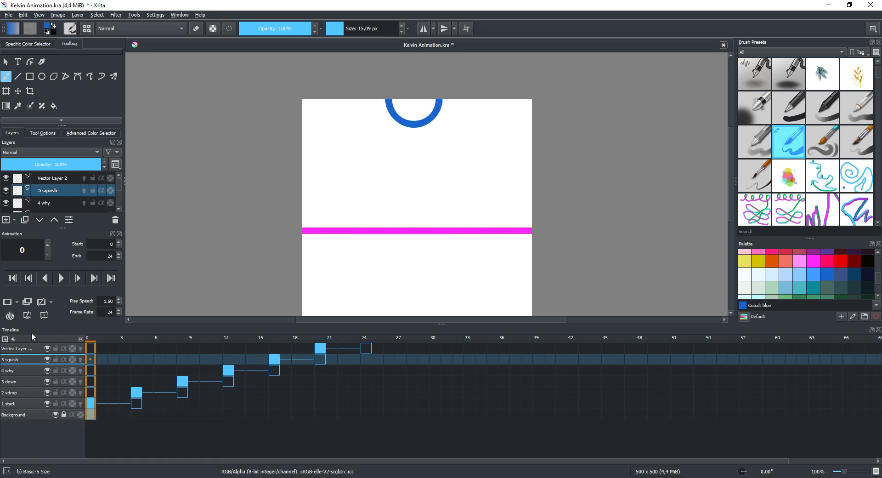
click(61, 279)
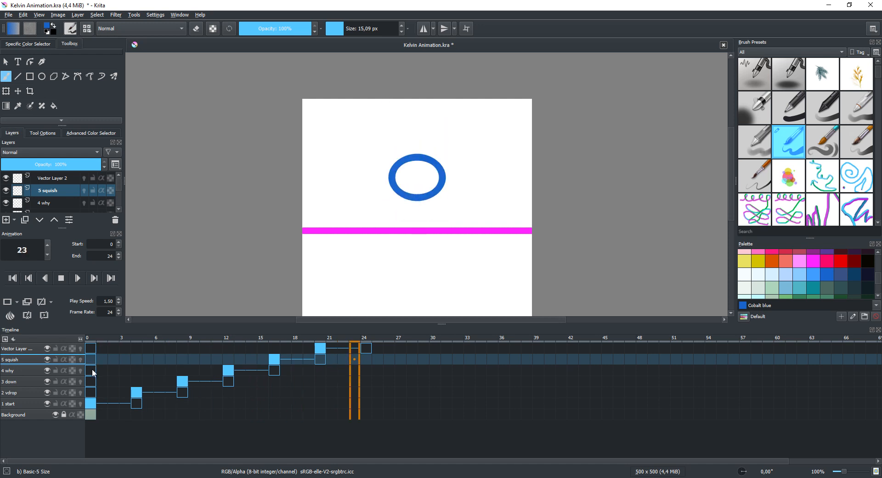
- Try play speeds of .10 and .30 on the running animation
double_click(110, 301)
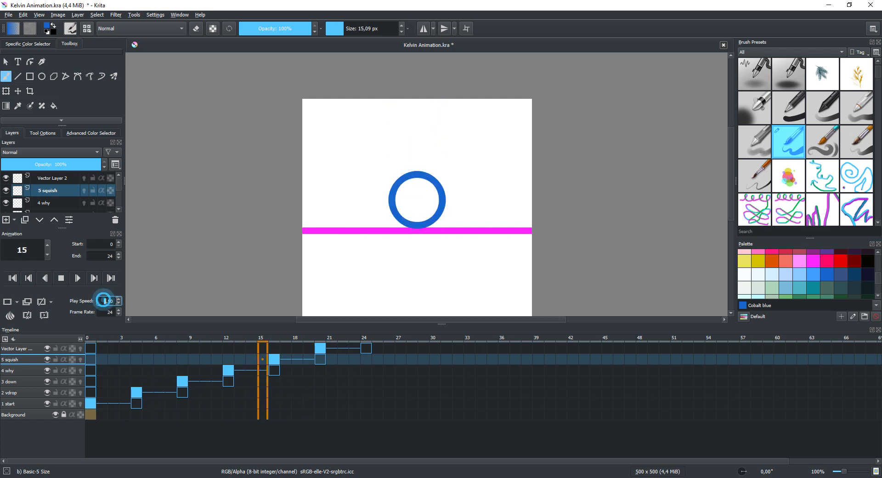
text(1)
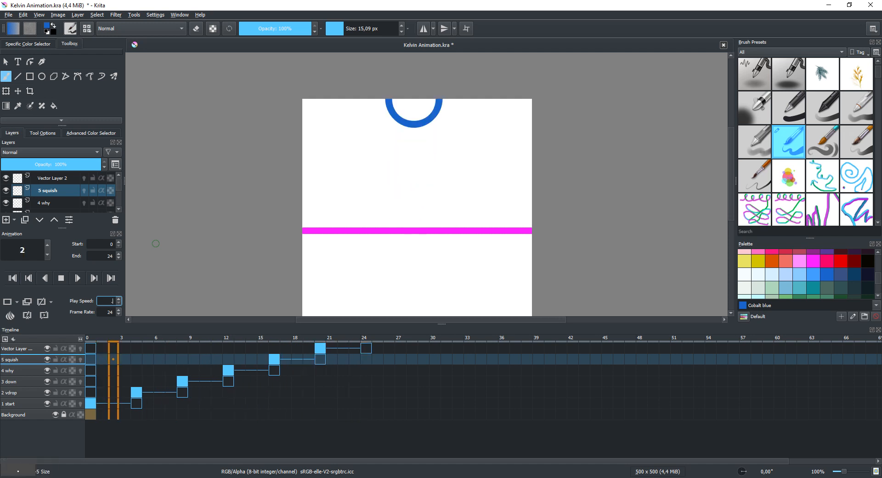
text(1)
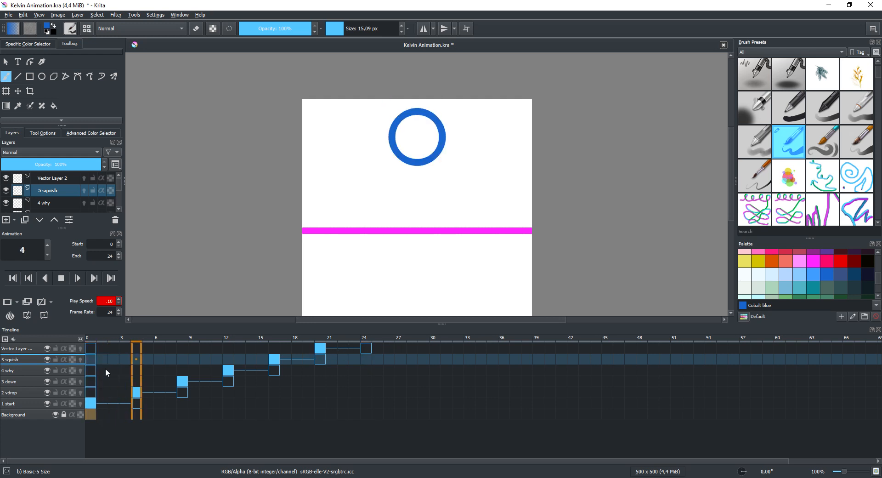
click(109, 300)
key(BackSpace)
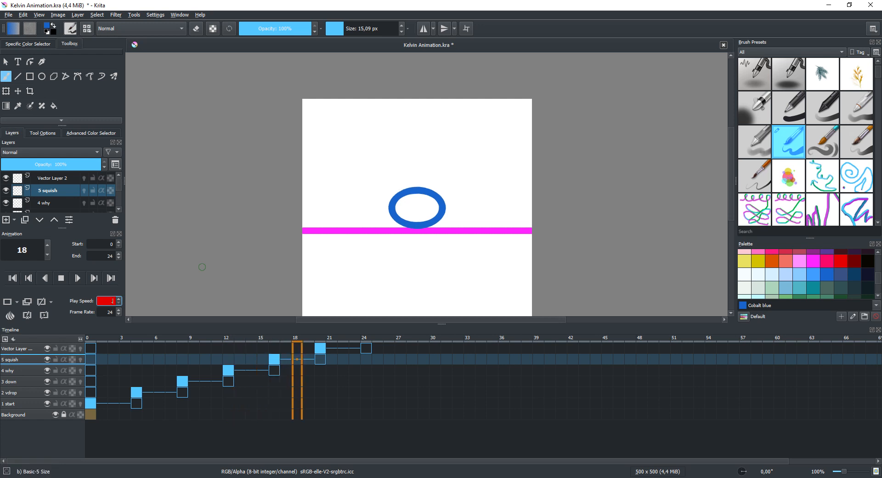
text(.)
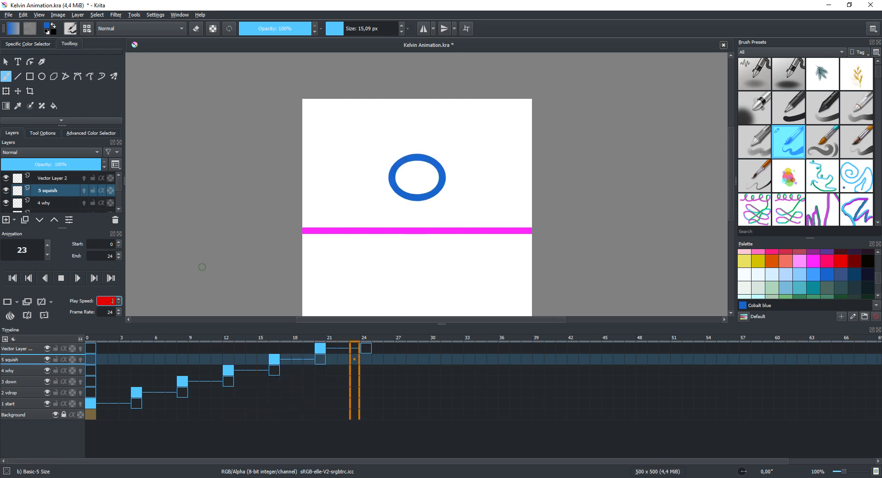
text(30)
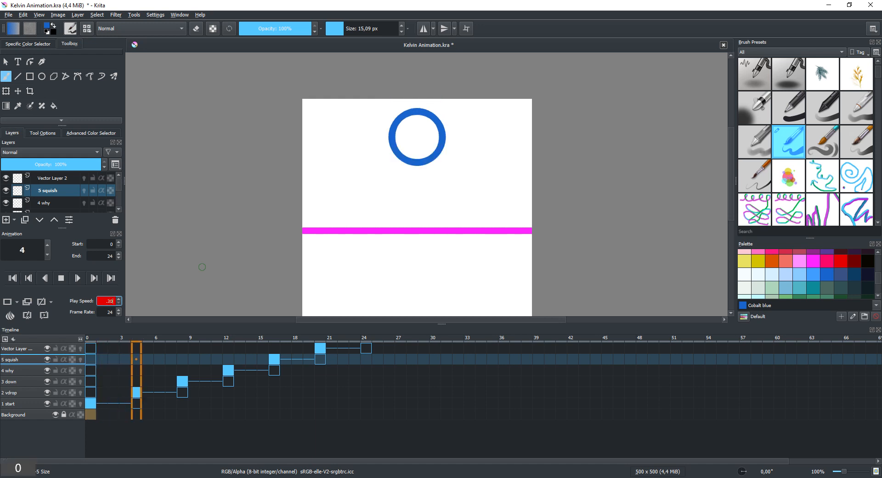
key(Return)
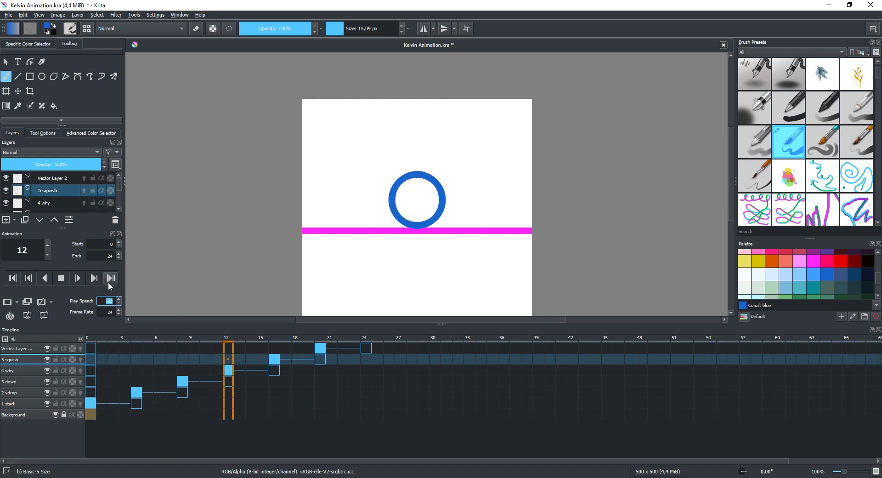
- Raise the animation's play speed to 1.25
click(118, 298)
click(118, 298)
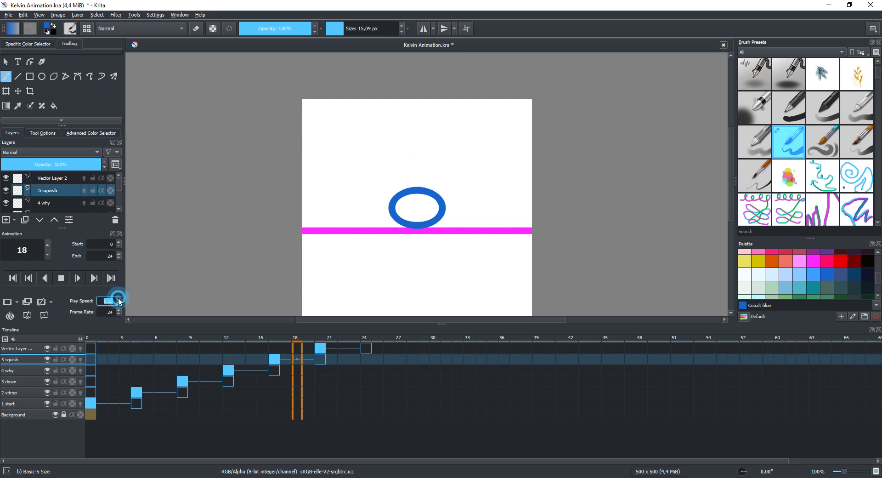
click(118, 298)
click(118, 298)
click(118, 298)
click(117, 298)
click(118, 298)
click(117, 298)
click(117, 298)
click(118, 298)
click(118, 298)
click(118, 298)
click(118, 299)
click(118, 298)
click(118, 298)
click(118, 298)
click(118, 298)
click(118, 299)
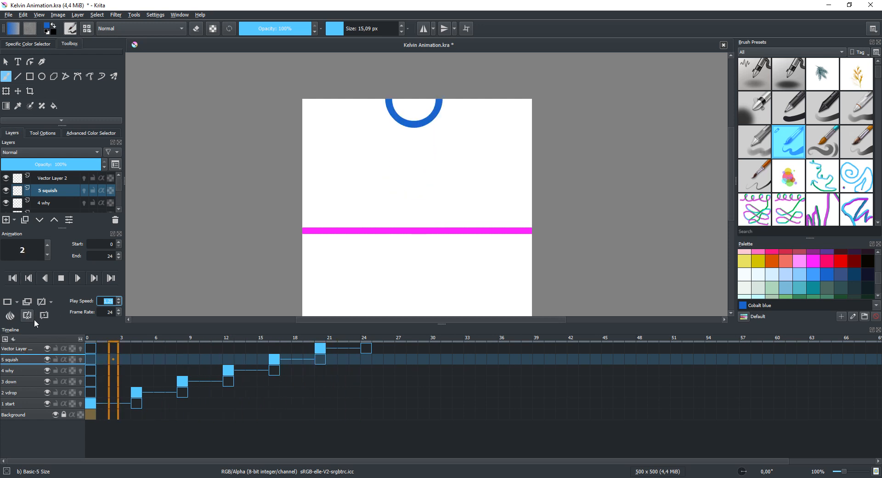
- Load the "Teasing the King" MP3 numbered 2 from the Audacity folder as the animation's audio
click(14, 338)
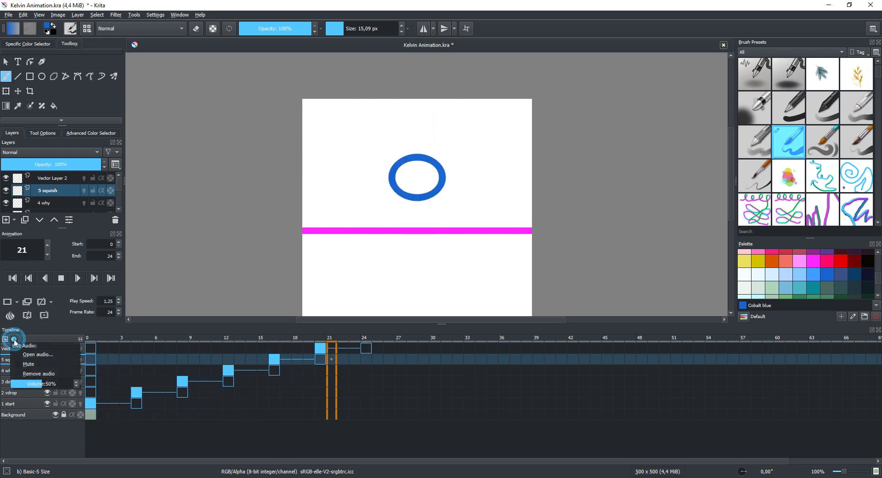
click(39, 355)
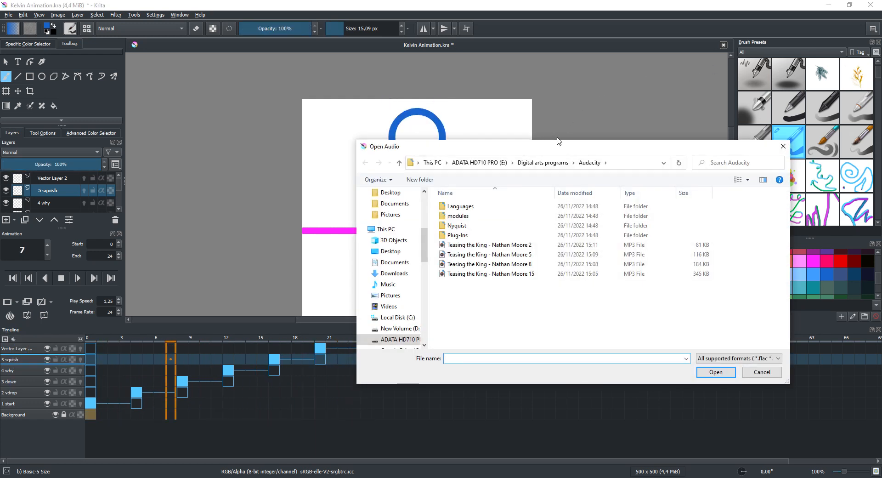
click(512, 245)
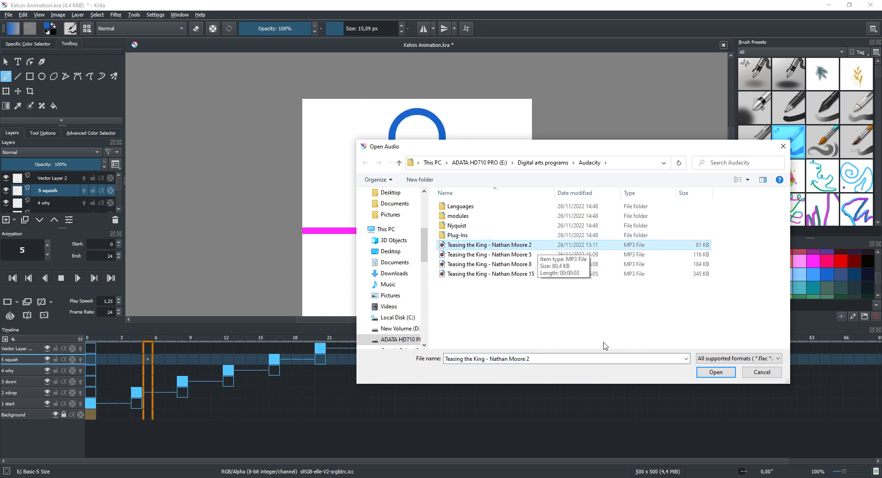
click(710, 370)
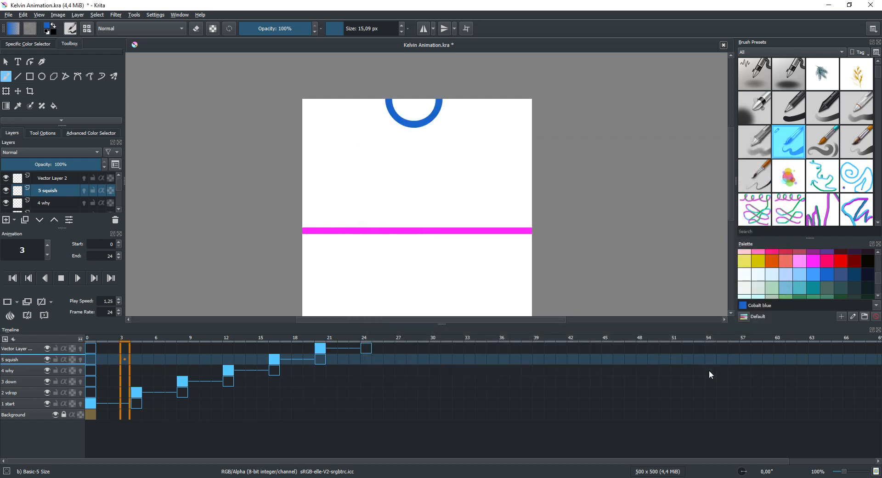
- Set the play speed to 1.00, mute the animation's audio, and dismiss the Windows Update notification
click(119, 304)
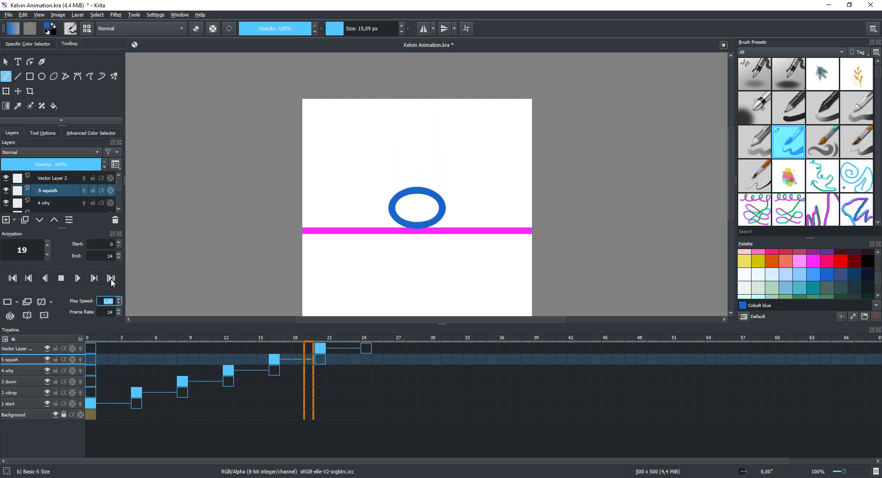
click(12, 338)
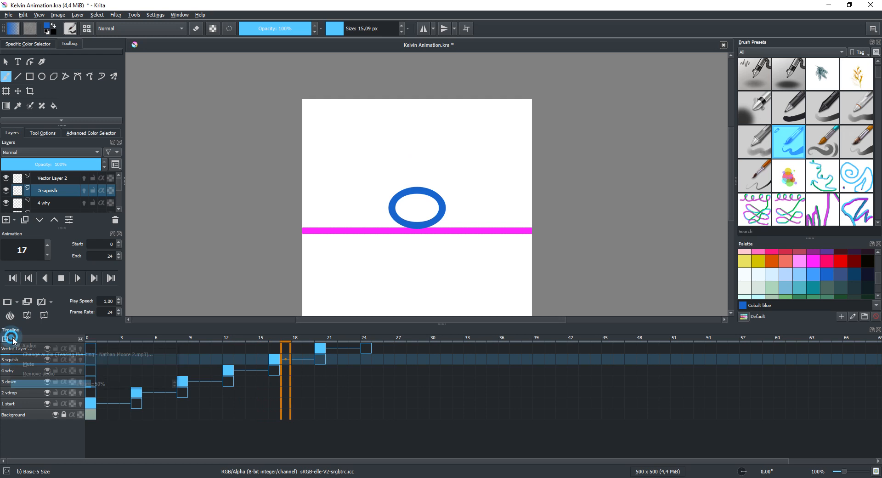
click(37, 365)
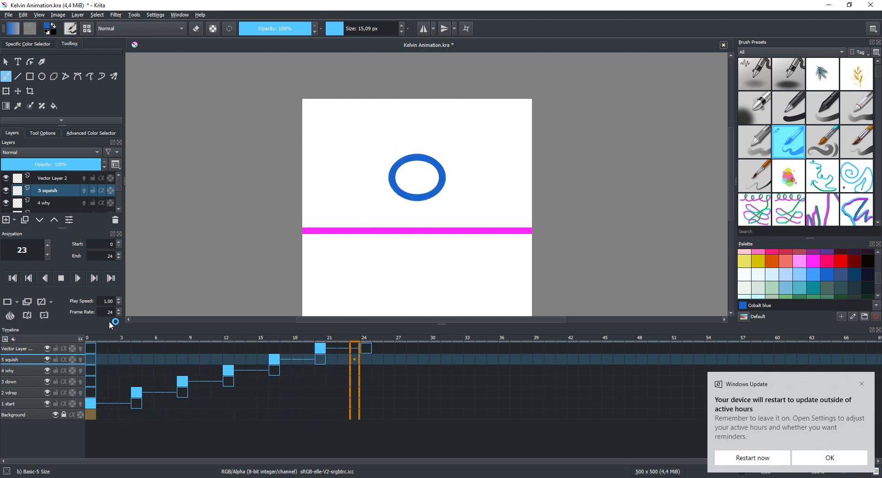
click(862, 385)
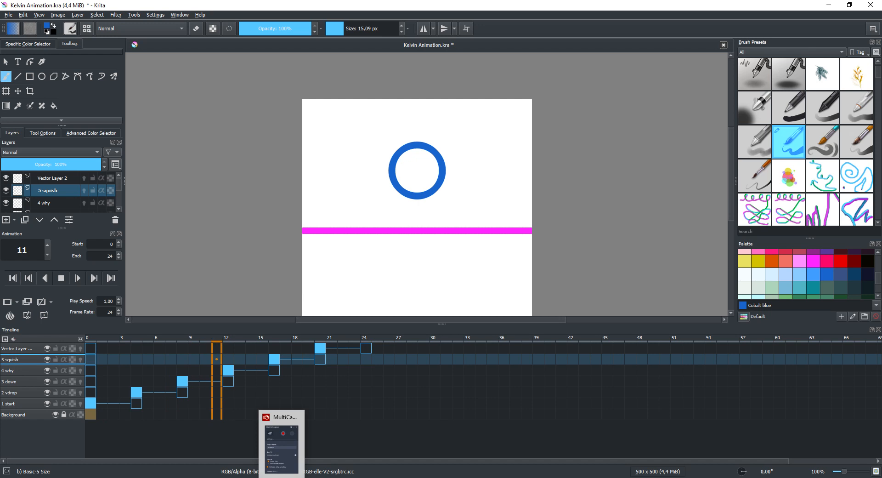
click(281, 475)
click(771, 166)
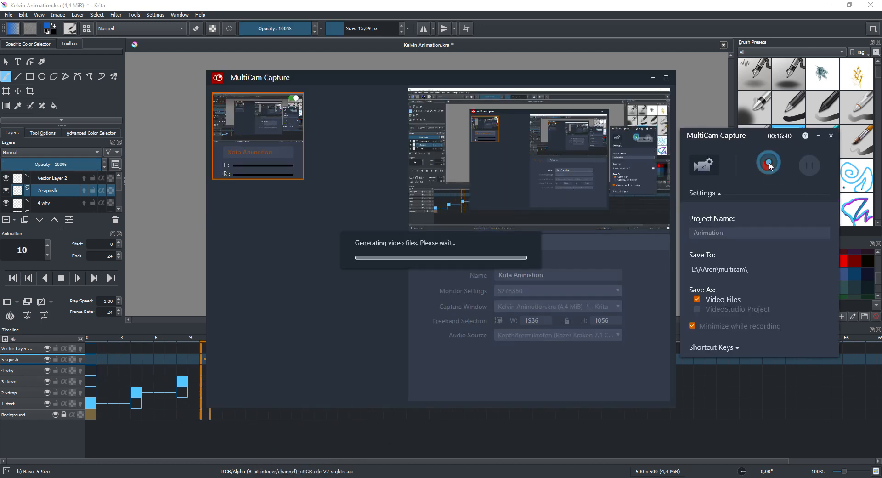